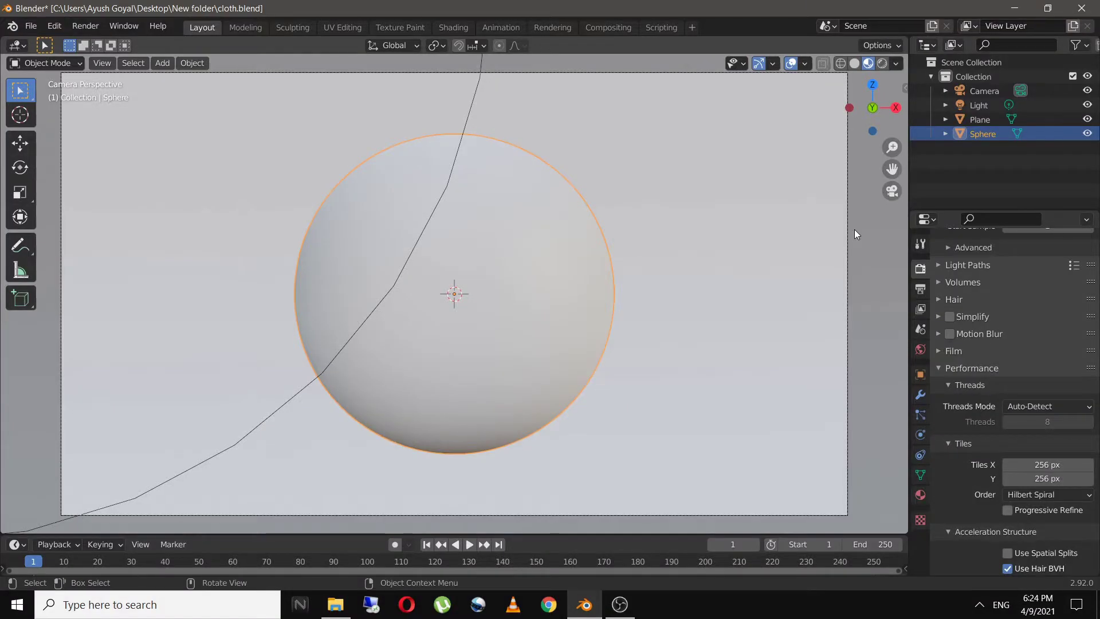
# In the Shading workspace, give the sphere a new material and delete its Principled BSDF
pyautogui.click(464, 26)
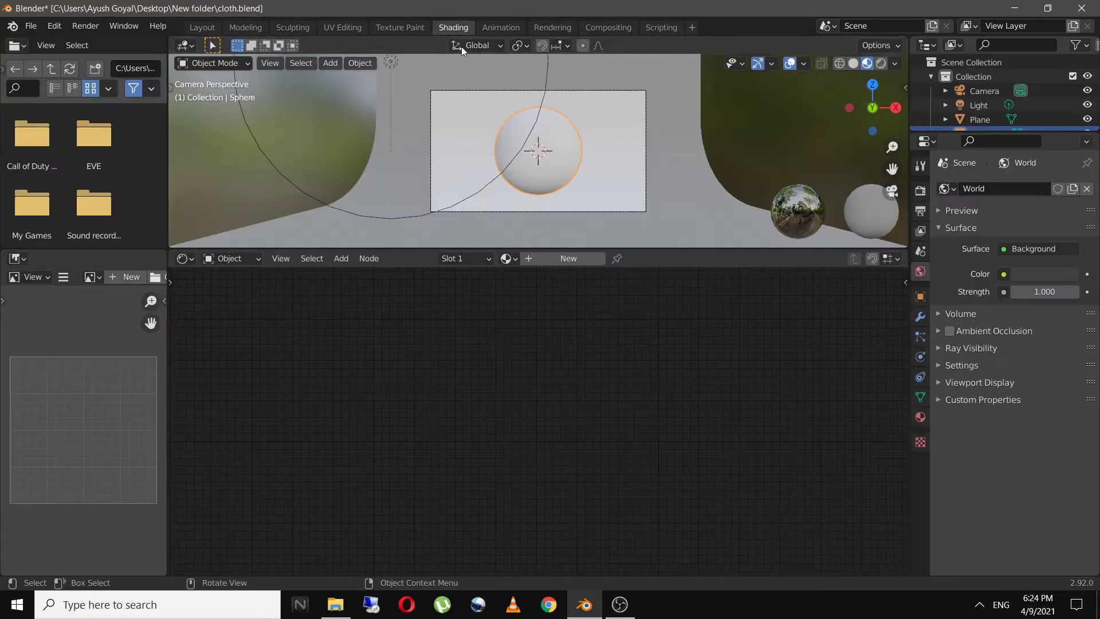
pyautogui.click(550, 259)
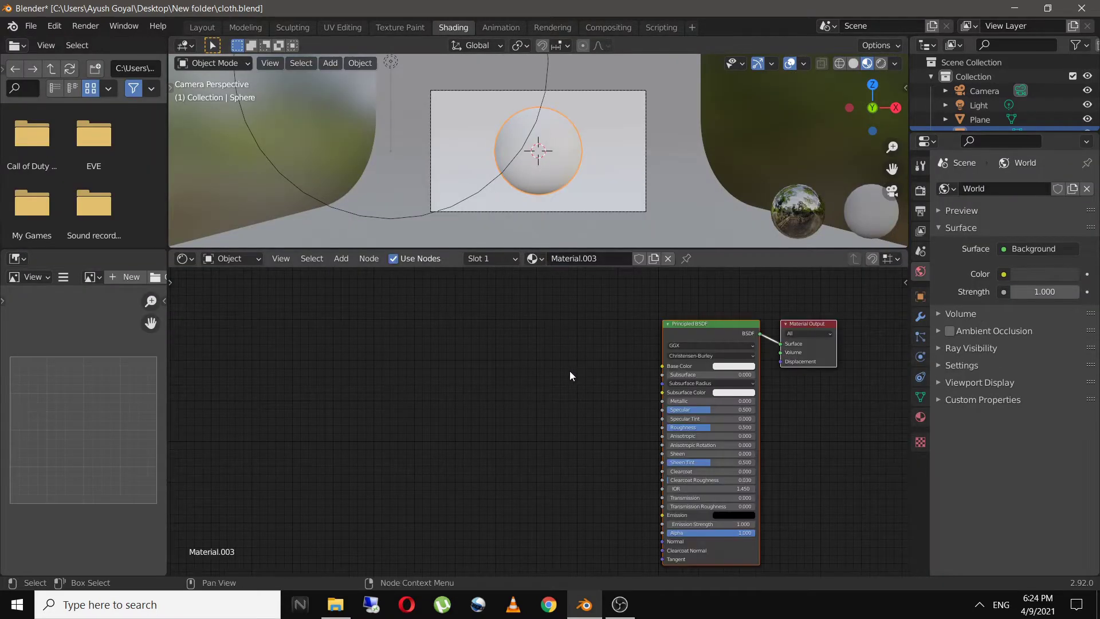
pyautogui.click(603, 314)
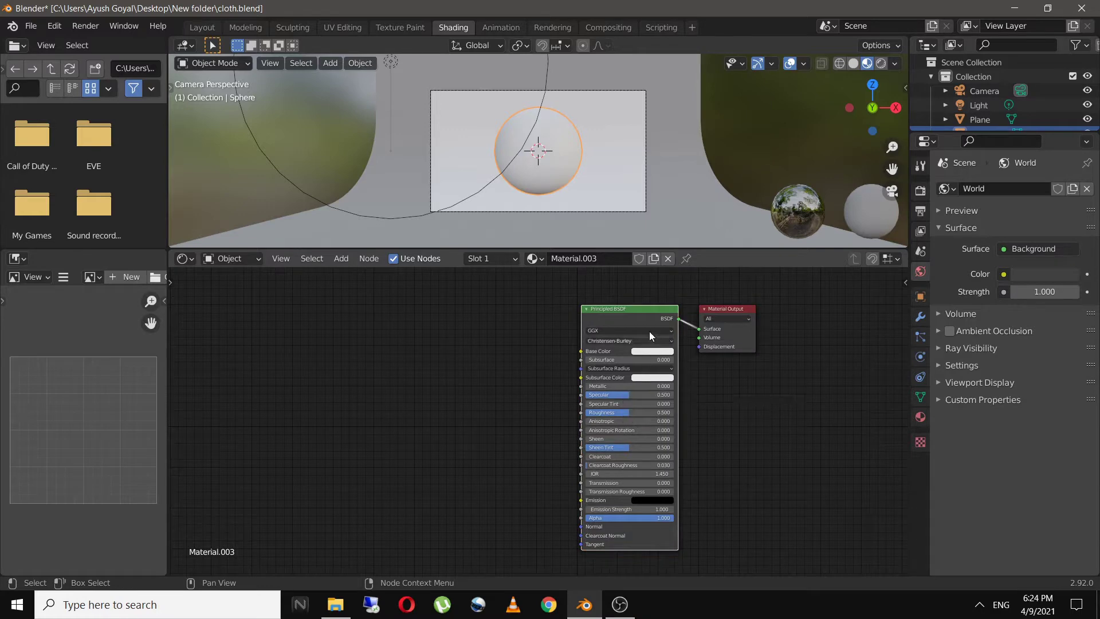
pyautogui.press('x')
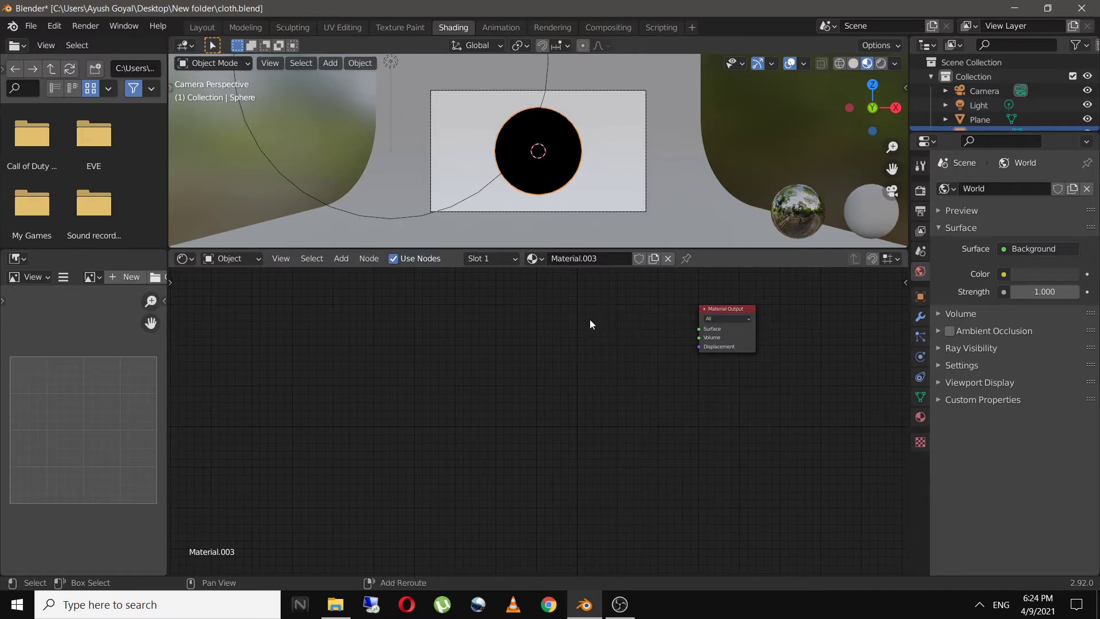
# Add a Mix Shader and connect it to the Material Output's Surface input
pyautogui.hotkey('shift', 'a')
pyautogui.click(589, 320)
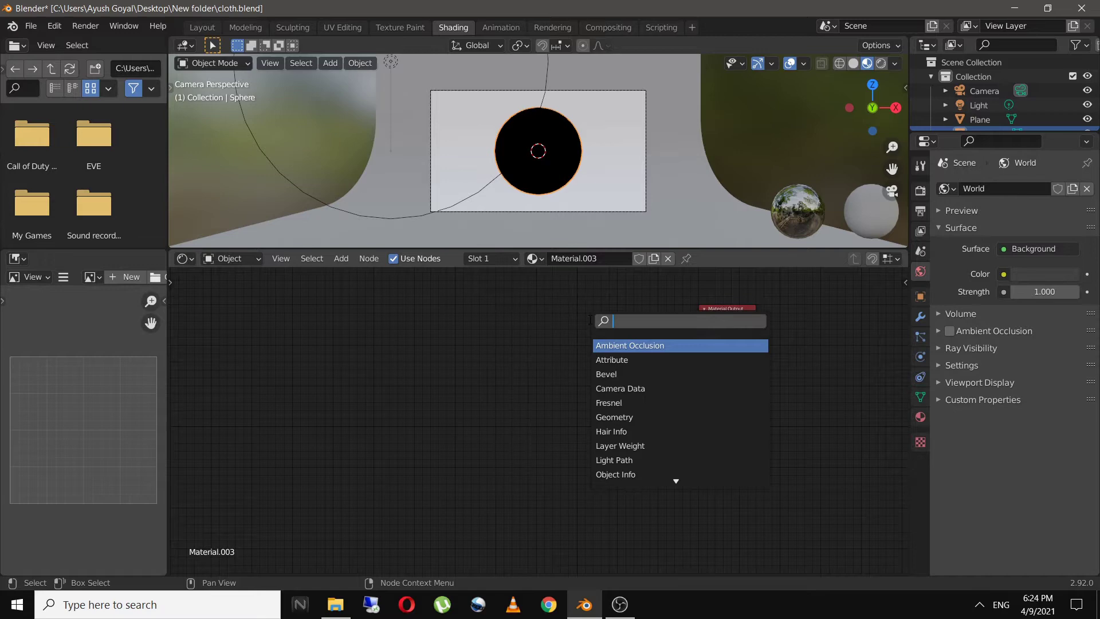
pyautogui.write('mix')
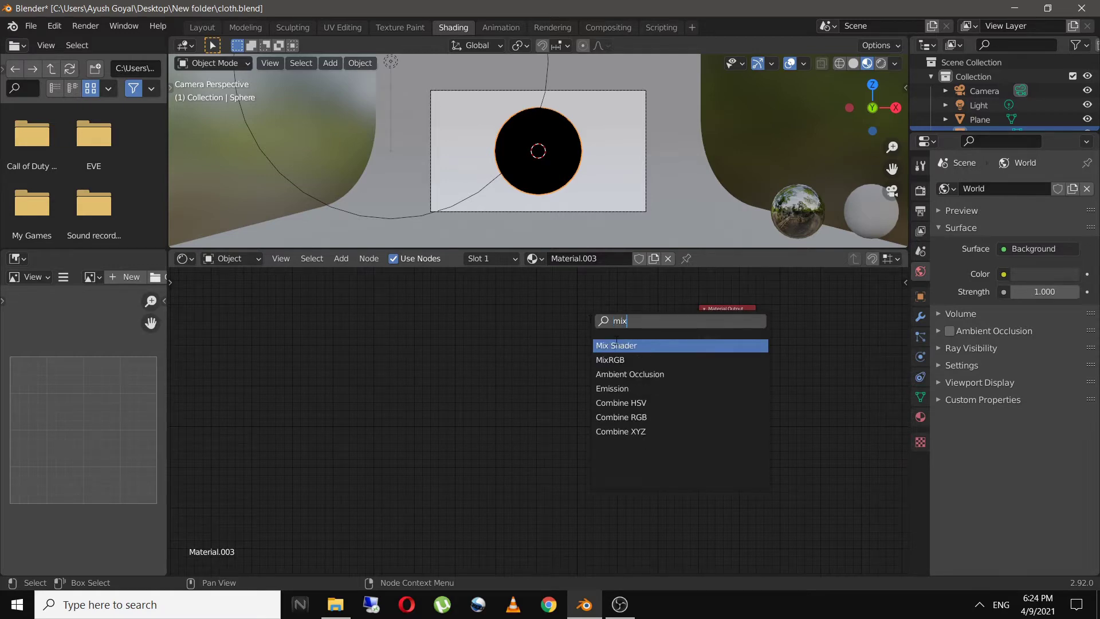
pyautogui.click(617, 345)
pyautogui.moveTo(633, 330); pyautogui.dragTo(700, 329)
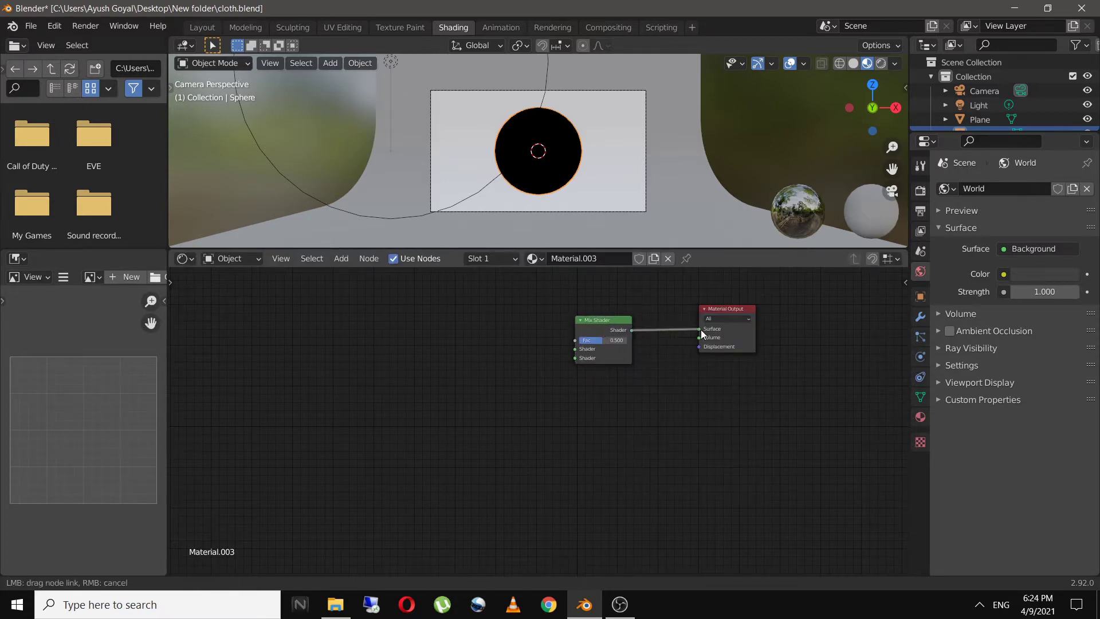
pyautogui.moveTo(620, 326); pyautogui.dragTo(643, 309)
pyautogui.moveTo(643, 309); pyautogui.dragTo(651, 336, button='middle')
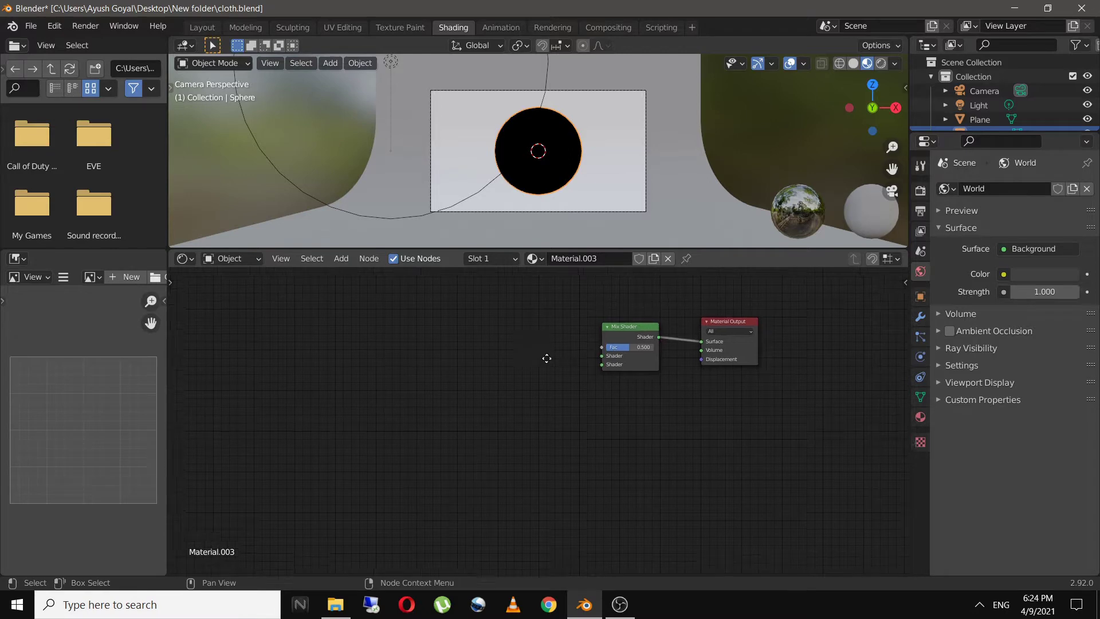
# Add a Diffuse BSDF and link it into the Mix Shader's first shader input
pyautogui.hotkey('shift', 'a')
pyautogui.click(553, 367)
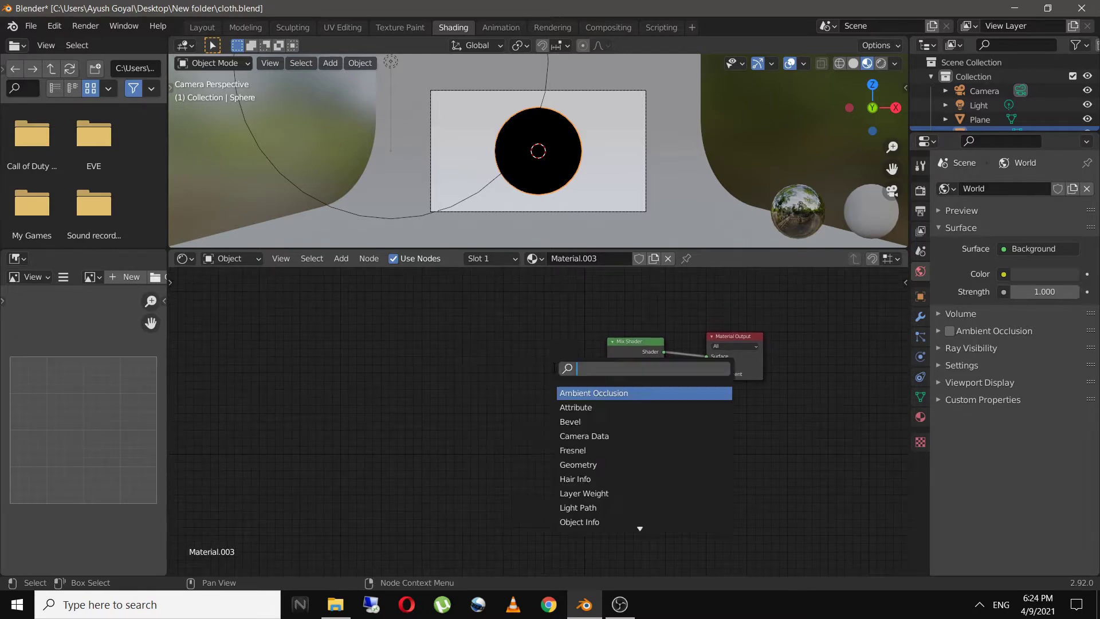
pyautogui.write('diff')
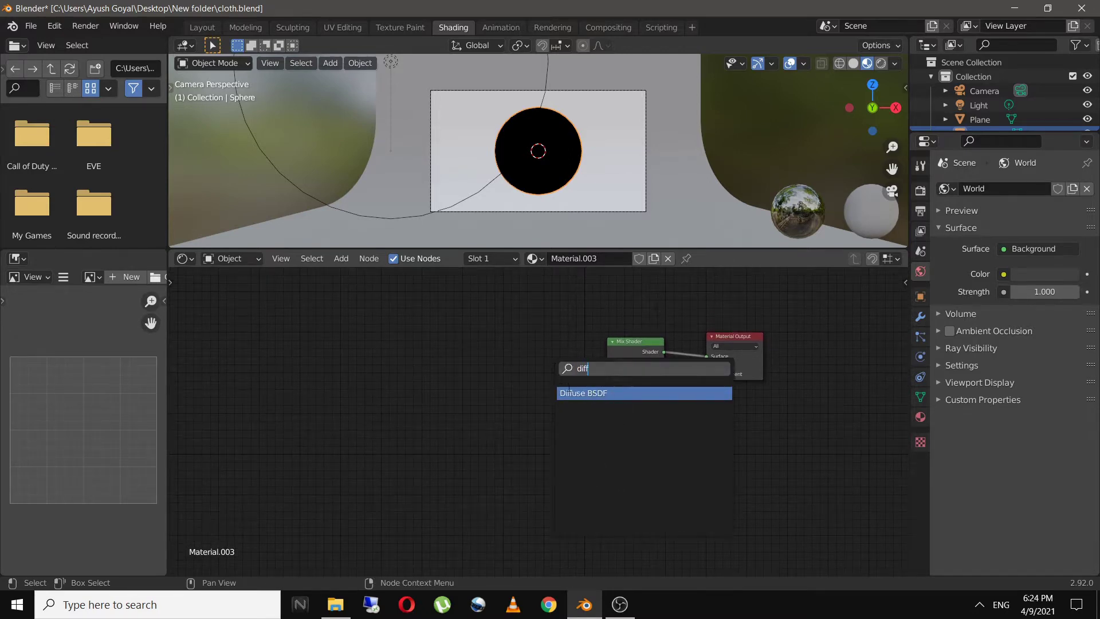
pyautogui.click(571, 393)
pyautogui.click(572, 327)
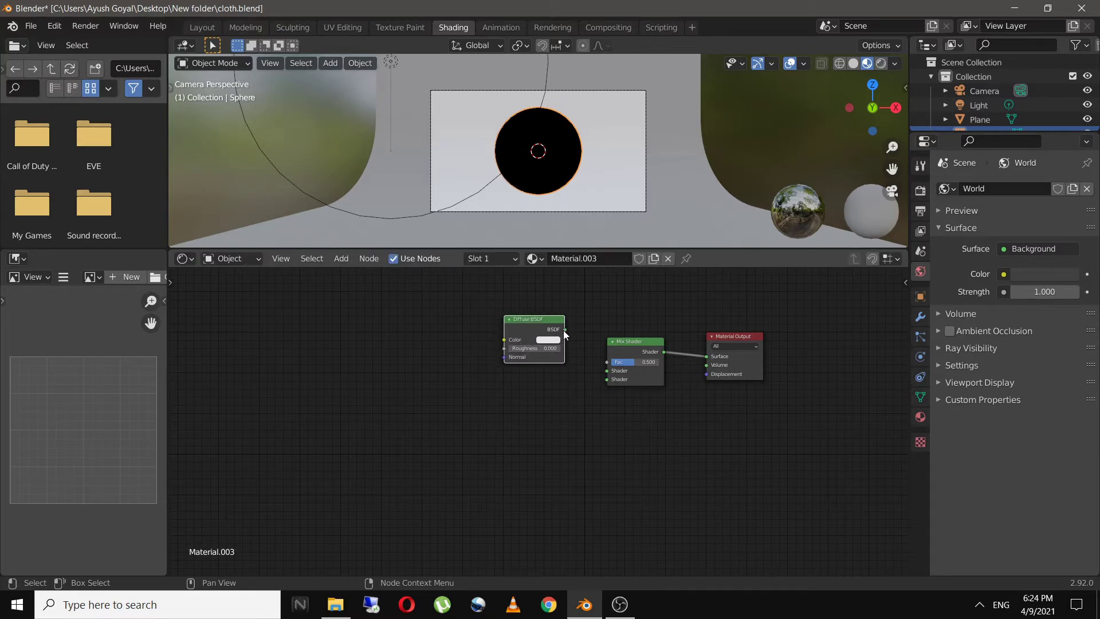
pyautogui.moveTo(565, 330); pyautogui.dragTo(608, 370)
pyautogui.scroll(3, 524, 334)
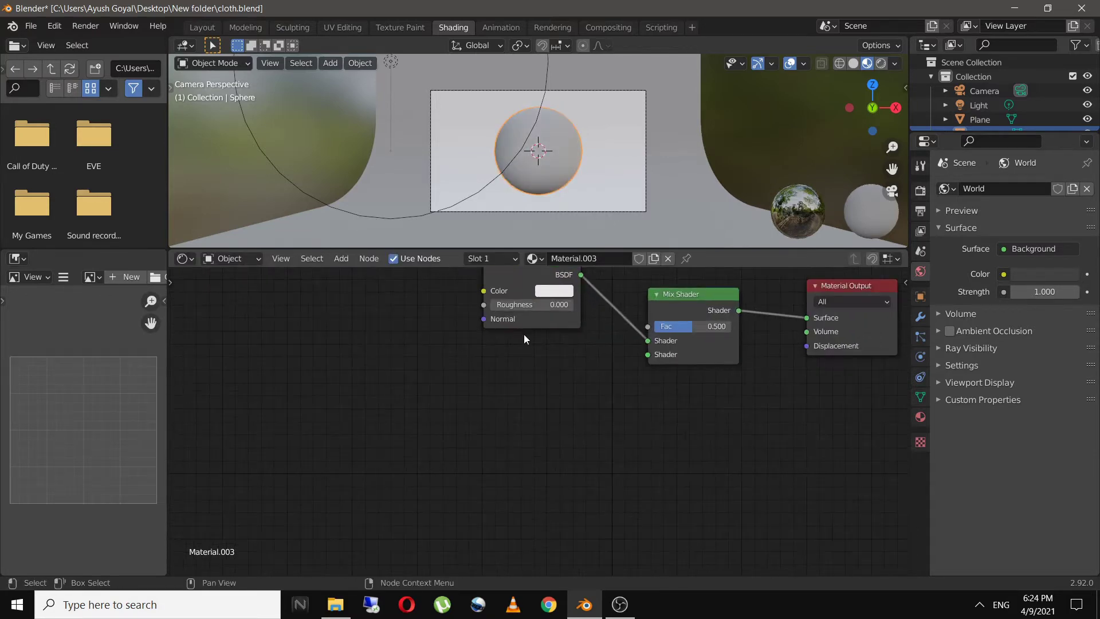
pyautogui.moveTo(524, 337); pyautogui.dragTo(505, 413, button='middle')
pyautogui.scroll(3, 531, 346)
# Make the diffuse colour light blue and set its Roughness to 1.000
pyautogui.click(526, 322)
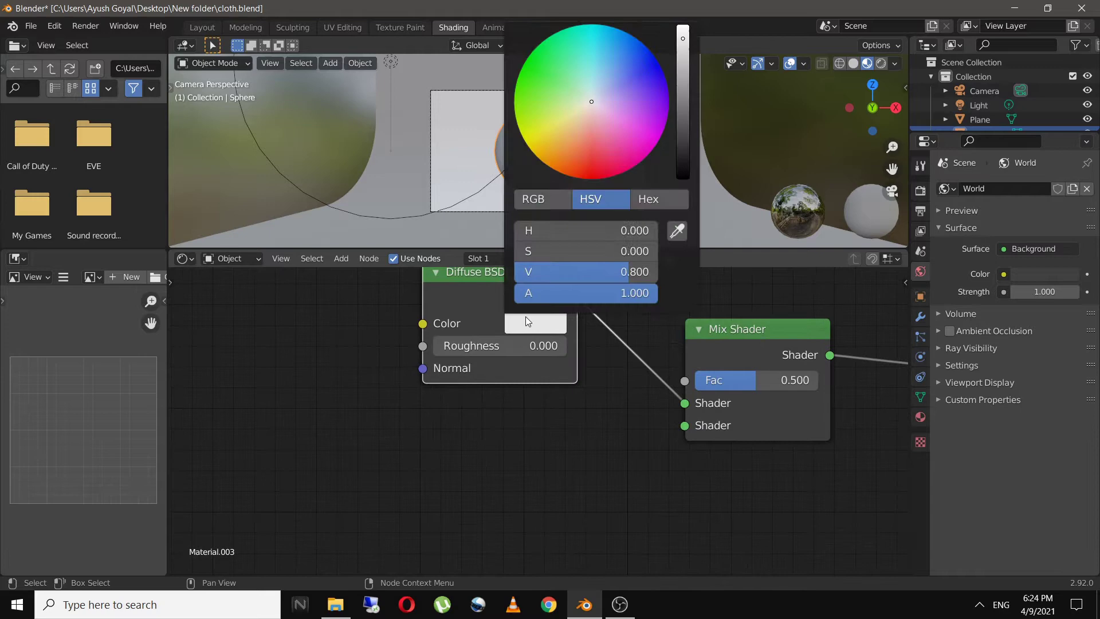
pyautogui.click(619, 79)
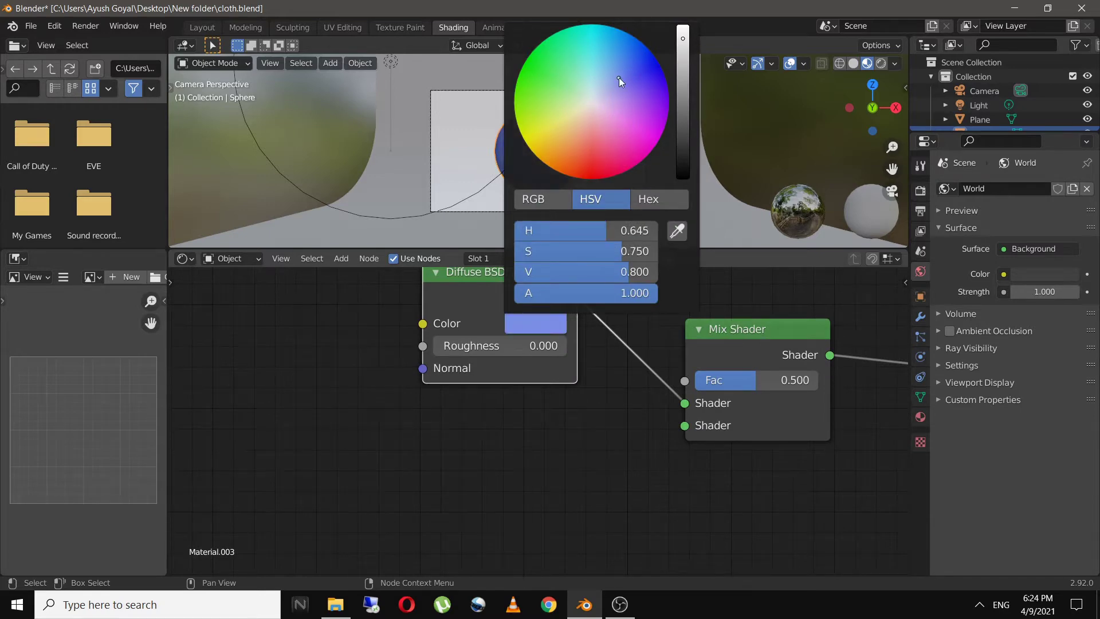
pyautogui.click(608, 75)
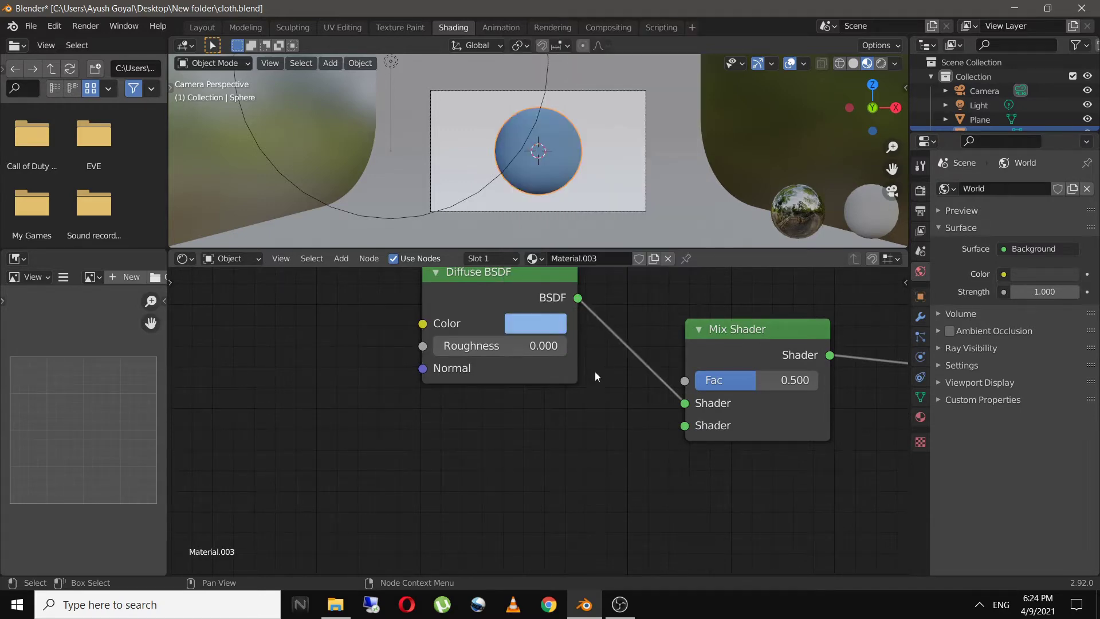
pyautogui.scroll(5, 565, 172)
pyautogui.moveTo(567, 340)
pyautogui.mouseDown(button='middle')
pyautogui.moveTo(544, 362)
pyautogui.moveTo(593, 350)
pyautogui.mouseUp(button='middle')
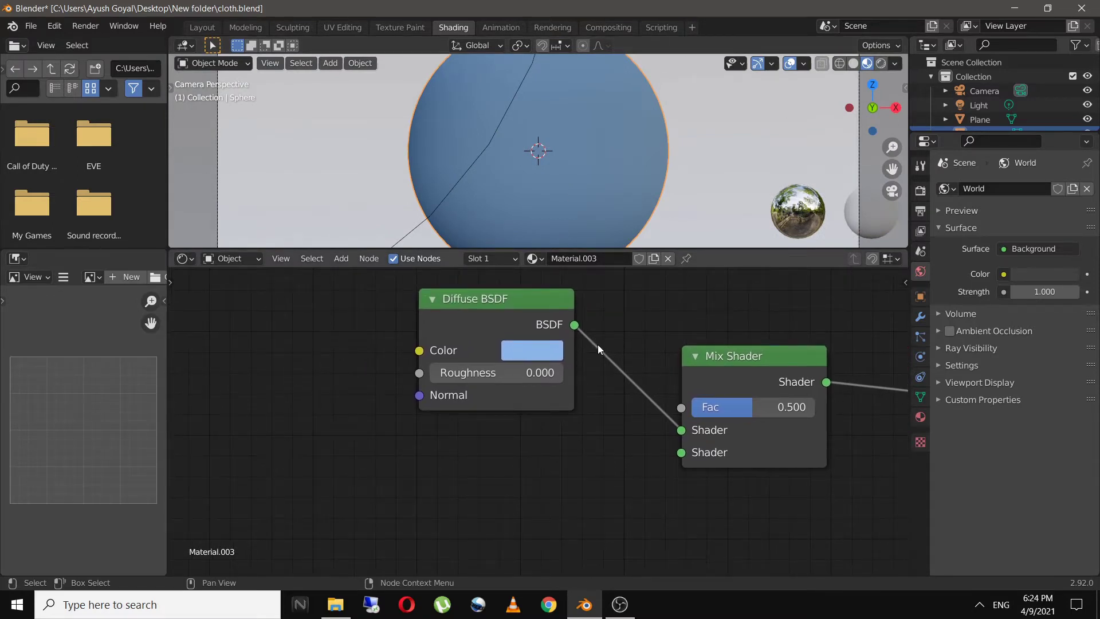
pyautogui.moveTo(457, 375); pyautogui.dragTo(563, 373)
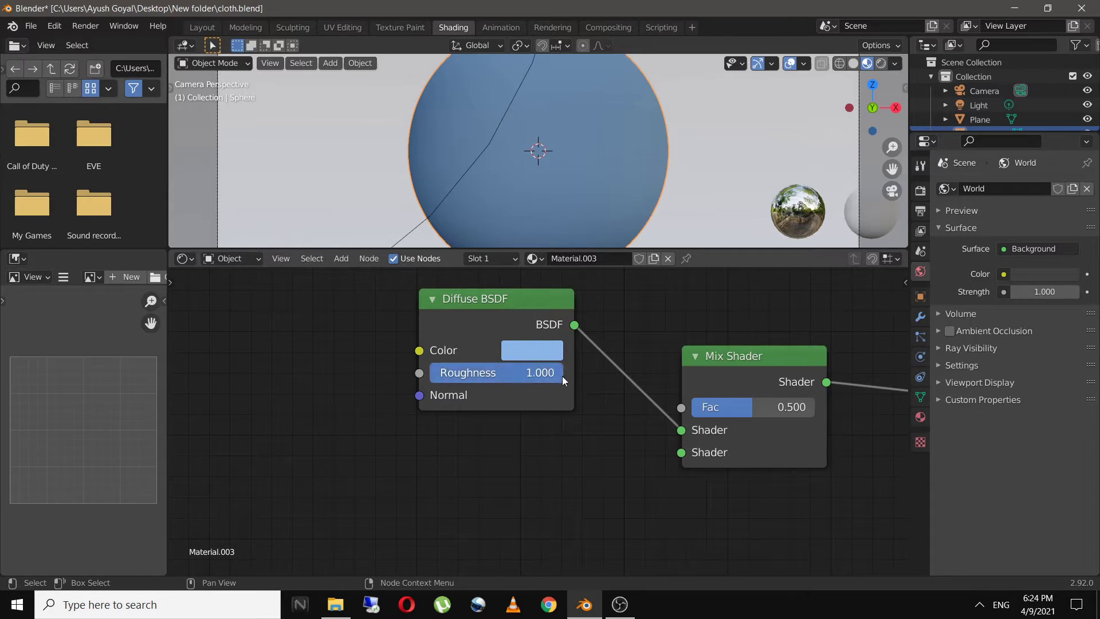
pyautogui.scroll(-2, 543, 463)
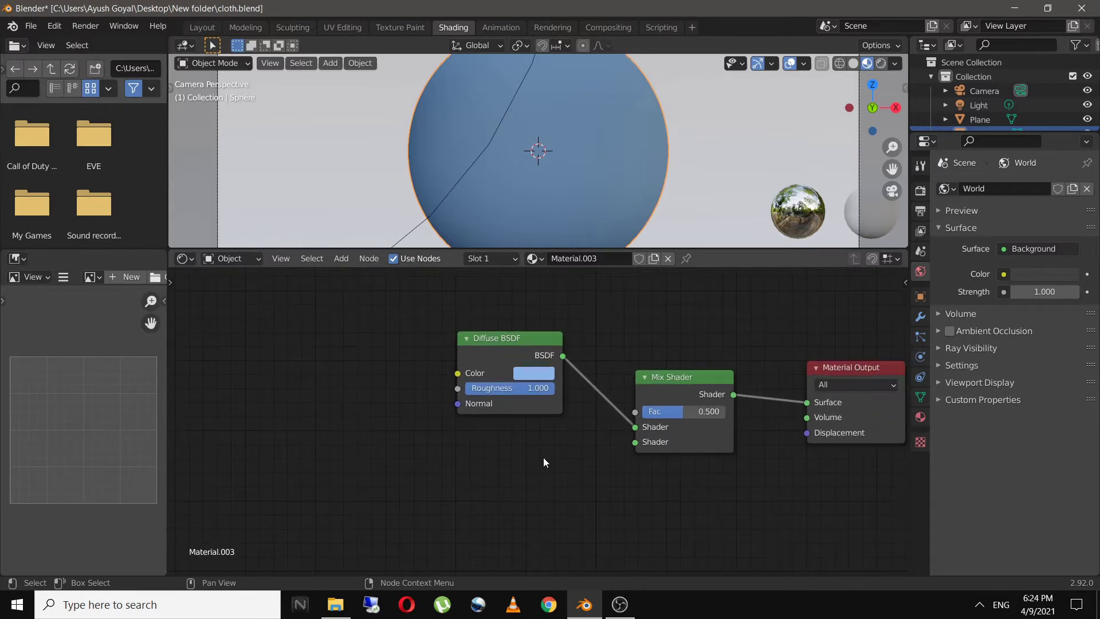
pyautogui.moveTo(491, 444); pyautogui.dragTo(604, 469, button='middle')
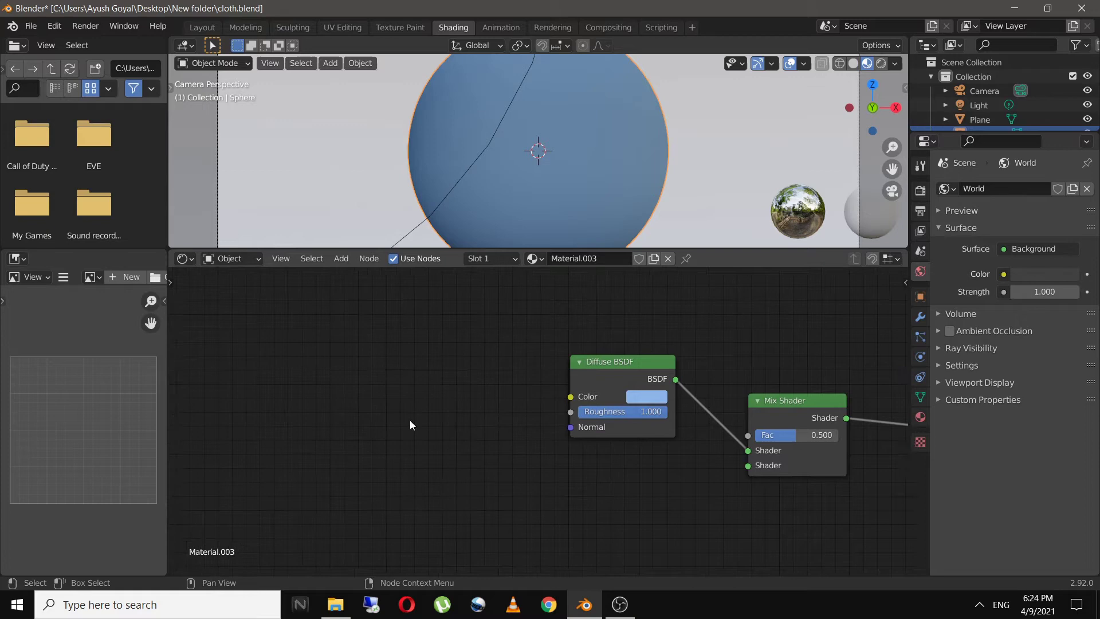
# Add a Bump node and connect it to the Diffuse BSDF's Normal input
pyautogui.hotkey('shift', 'a')
pyautogui.click(409, 404)
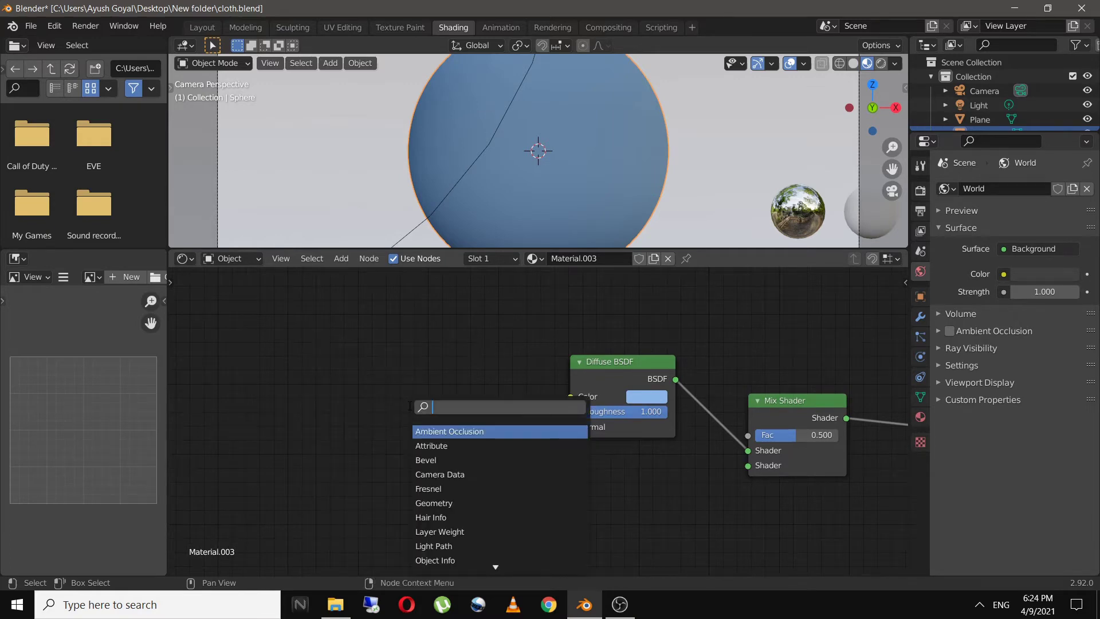
pyautogui.write('bump')
pyautogui.click(440, 431)
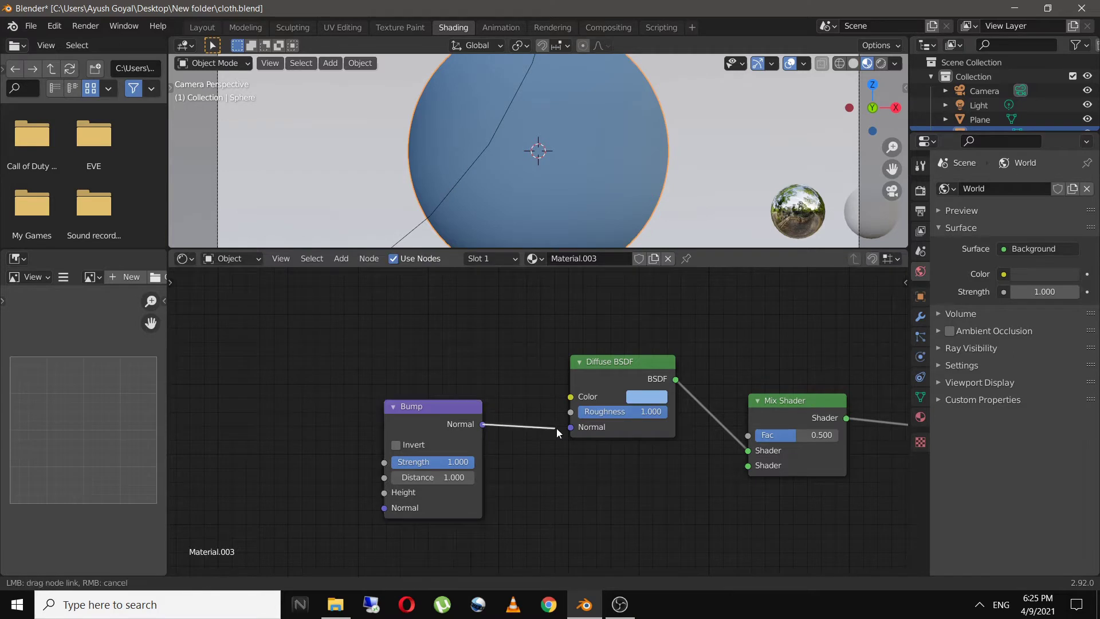
pyautogui.moveTo(485, 425); pyautogui.dragTo(571, 427)
pyautogui.moveTo(420, 407); pyautogui.dragTo(483, 392)
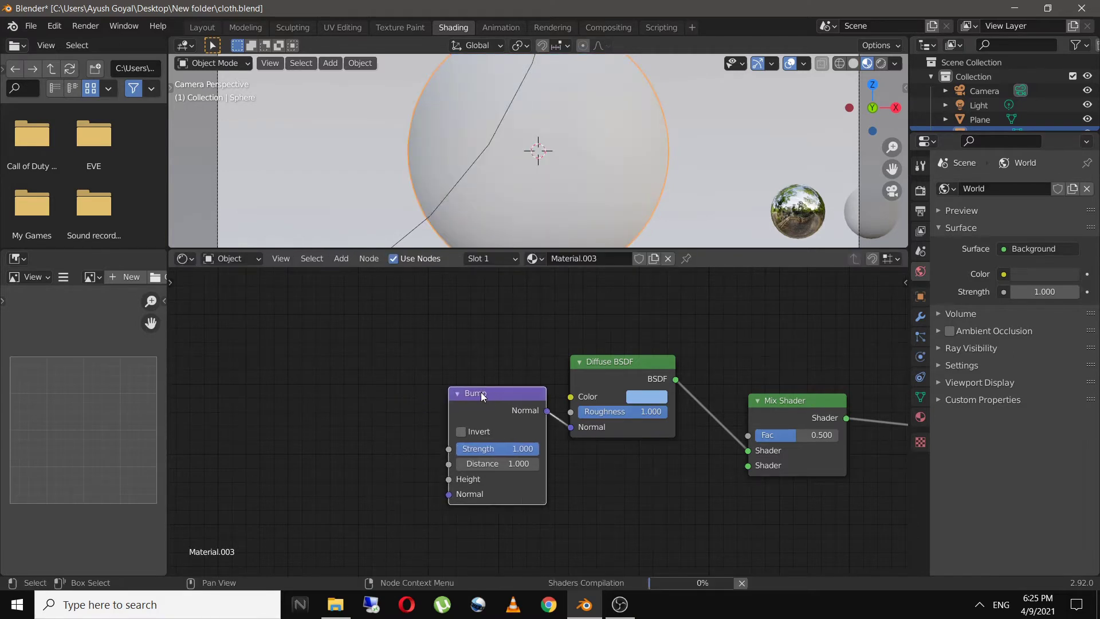
pyautogui.moveTo(480, 392); pyautogui.dragTo(477, 393, button='middle')
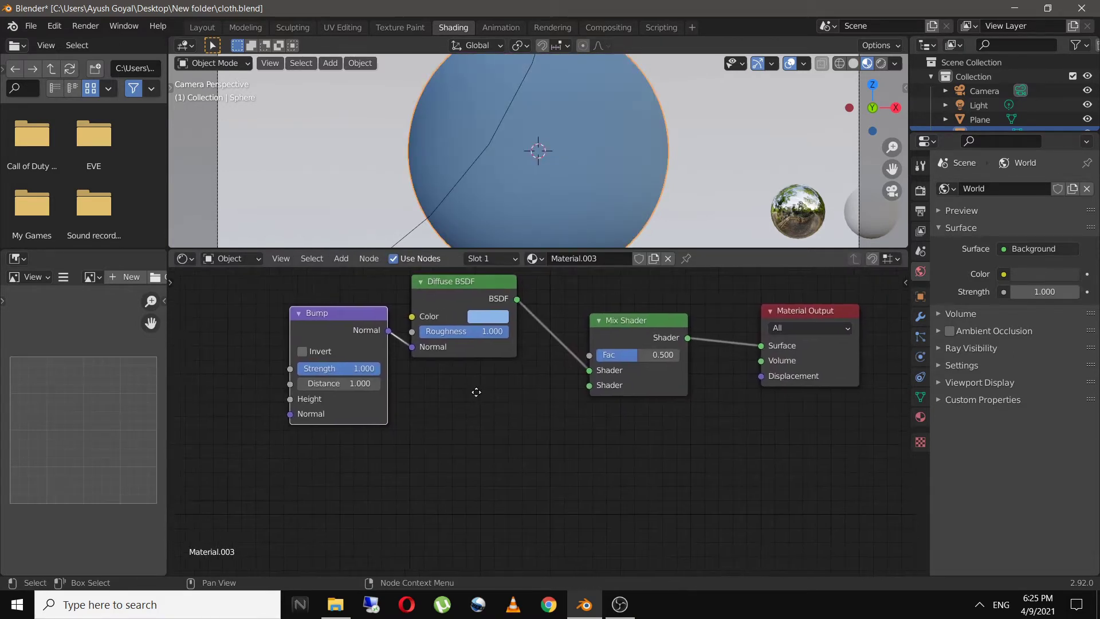
pyautogui.click(477, 285)
pyautogui.moveTo(475, 283); pyautogui.dragTo(490, 285)
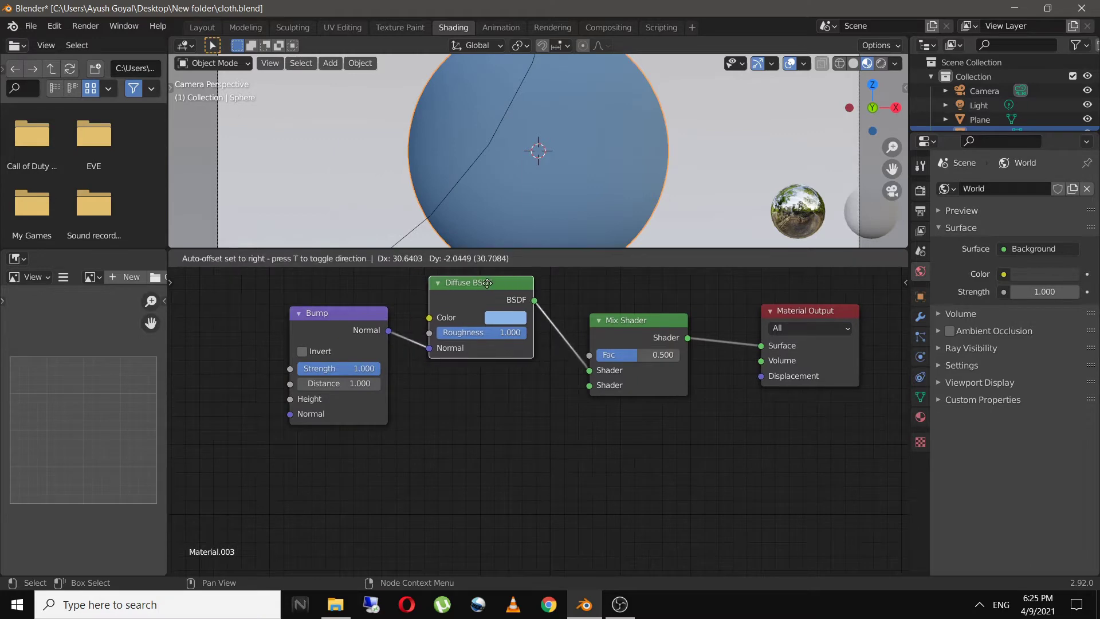
# Add a Glossy BSDF into the Mix Shader's second input, with Bump driving its Normal
pyautogui.hotkey('shift', 'a')
pyautogui.write('glossy')
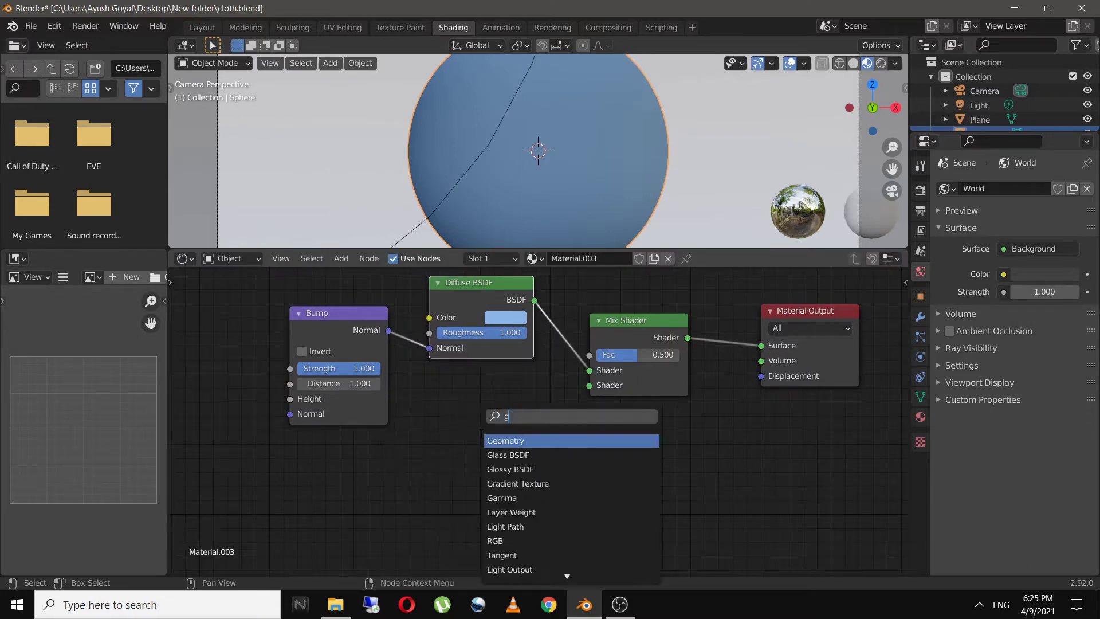
pyautogui.press('Return')
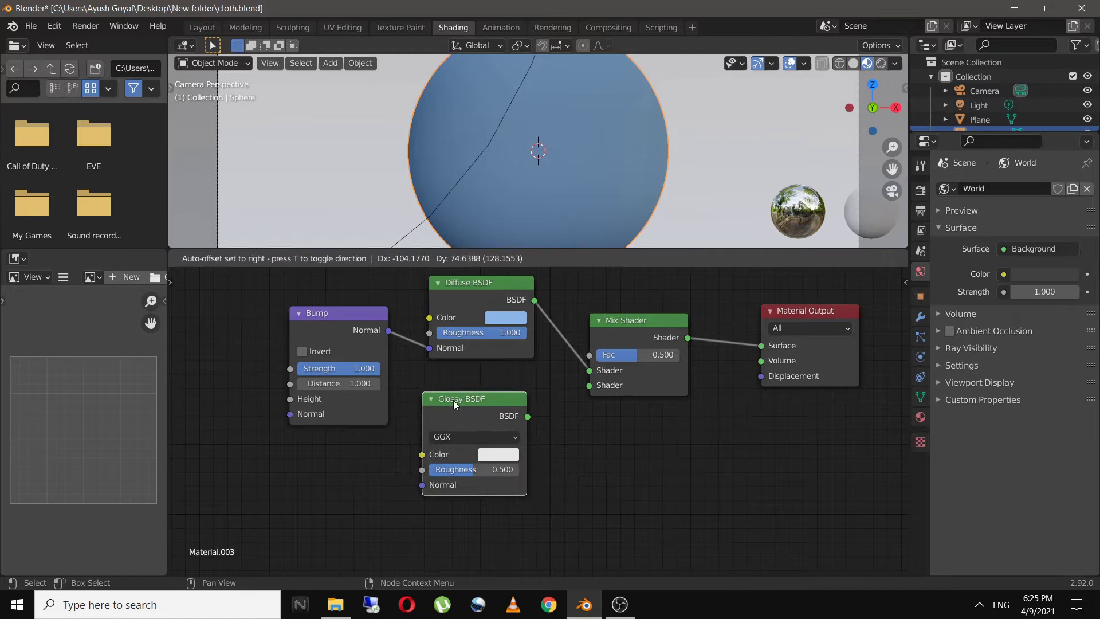
pyautogui.click(435, 387)
pyautogui.moveTo(527, 417); pyautogui.dragTo(588, 386)
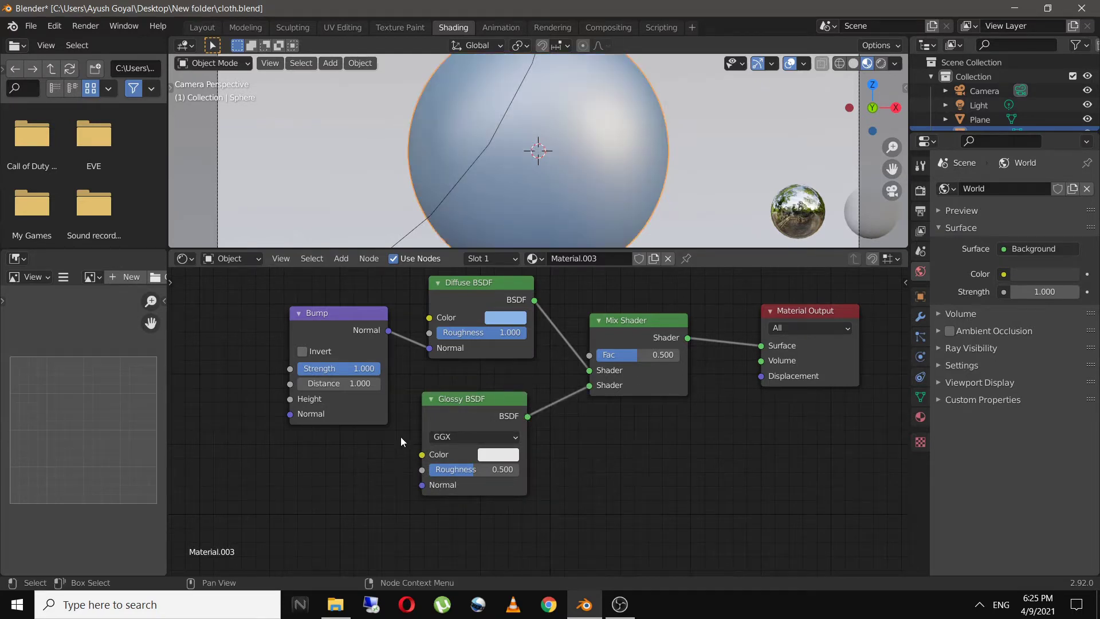
pyautogui.moveTo(388, 332); pyautogui.dragTo(416, 486)
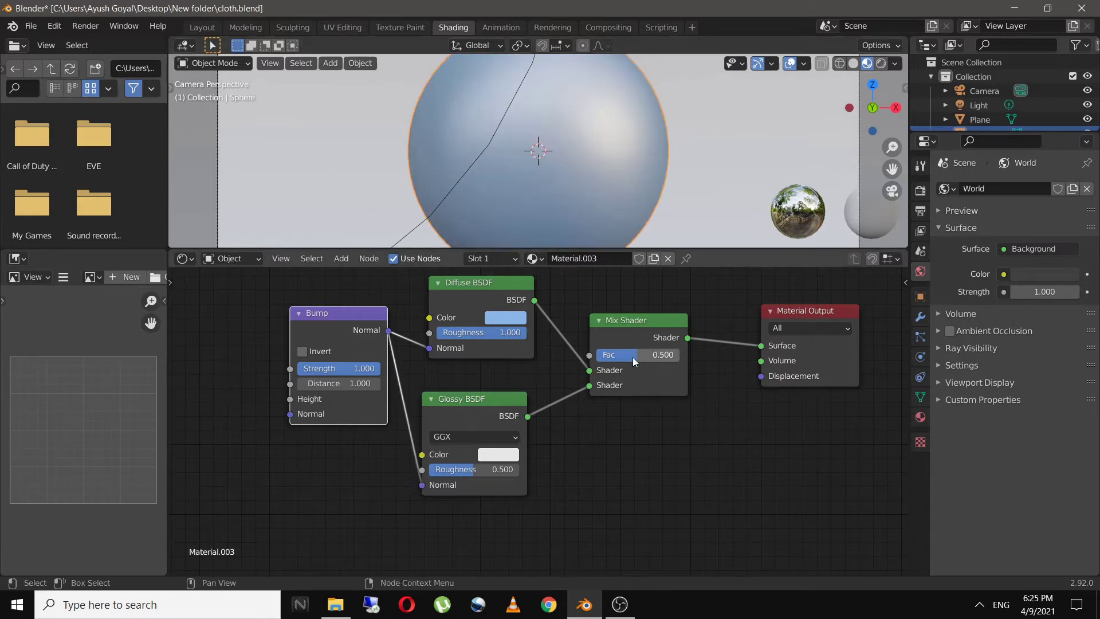
# Set the Mix Shader factor to 0.100
pyautogui.moveTo(633, 356); pyautogui.dragTo(602, 357)
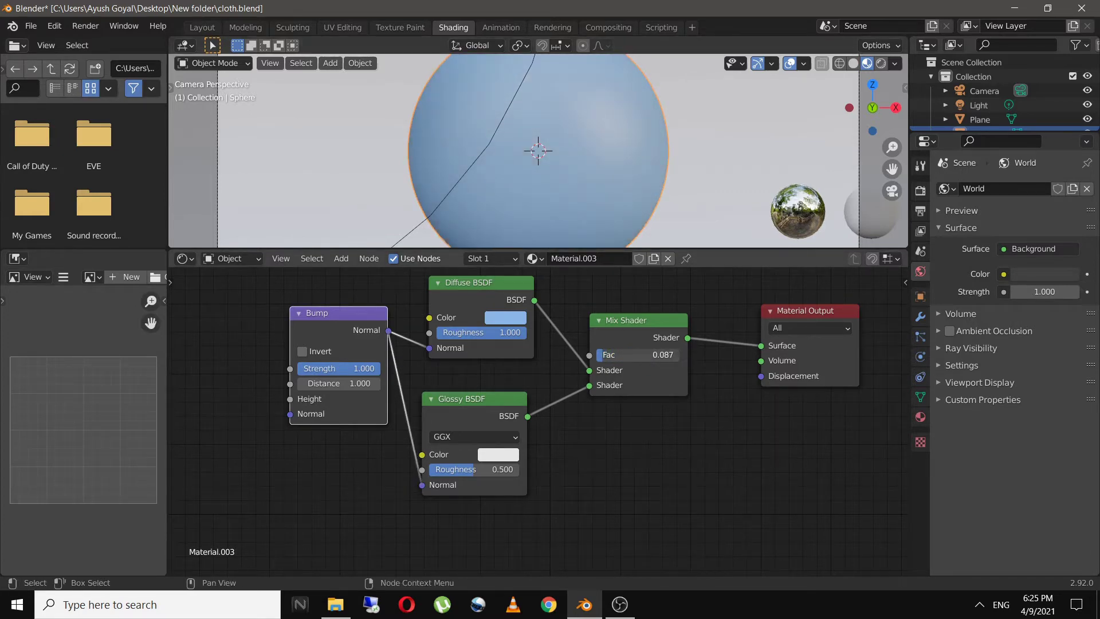
pyautogui.click(605, 355)
pyautogui.write('0.1')
pyautogui.press('Return')
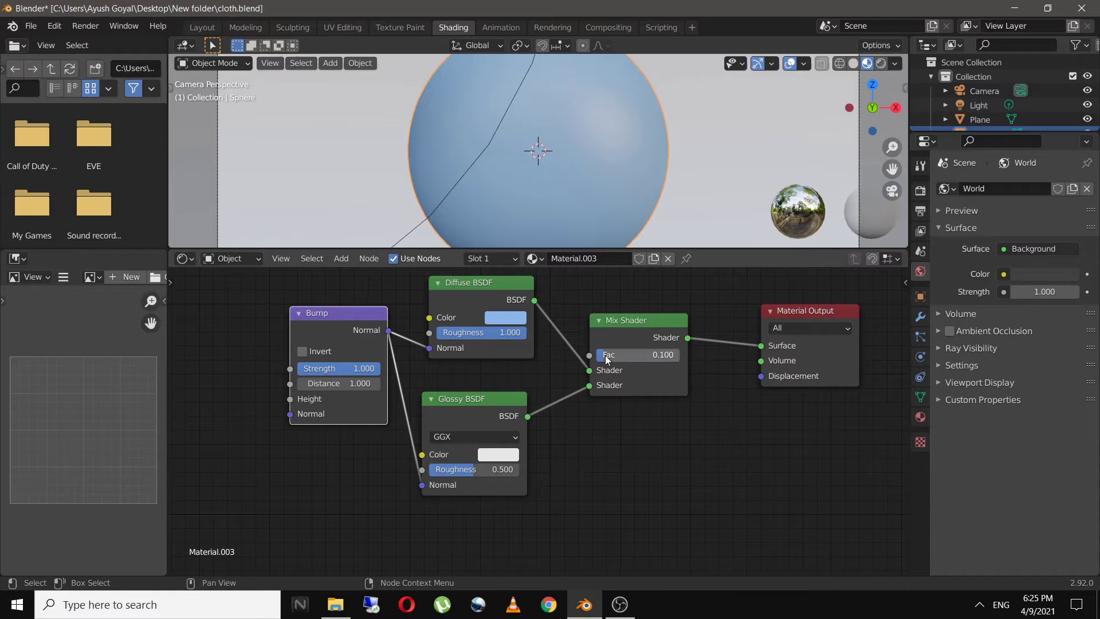
# Add a Wave Texture with Ctrl+T Texture Coordinate and Mapping nodes, moved left
pyautogui.moveTo(604, 373); pyautogui.dragTo(732, 450, button='middle')
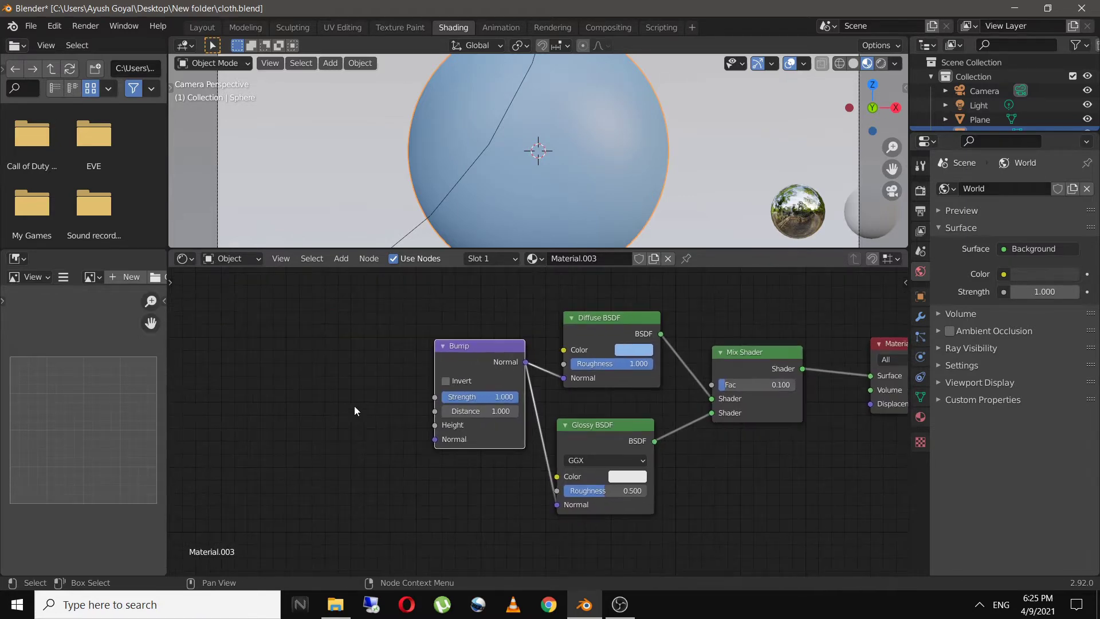
pyautogui.scroll(-2, 354, 406)
pyautogui.scroll(-1, 354, 405)
pyautogui.scroll(-2, 354, 405)
pyautogui.scroll(-1, 353, 404)
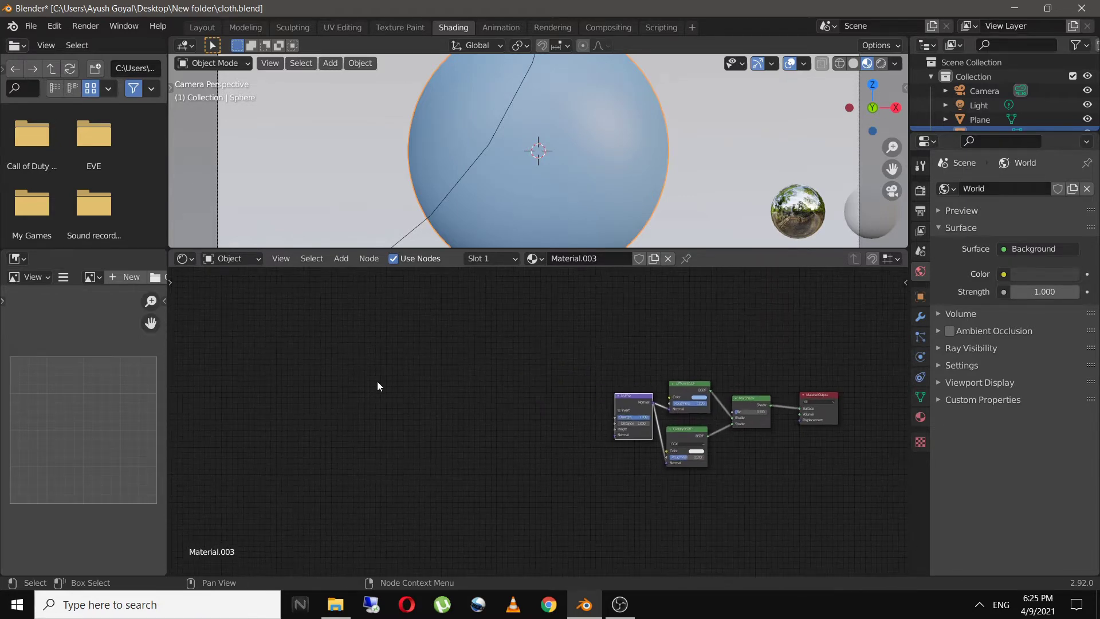
pyautogui.hotkey('shift', 'a')
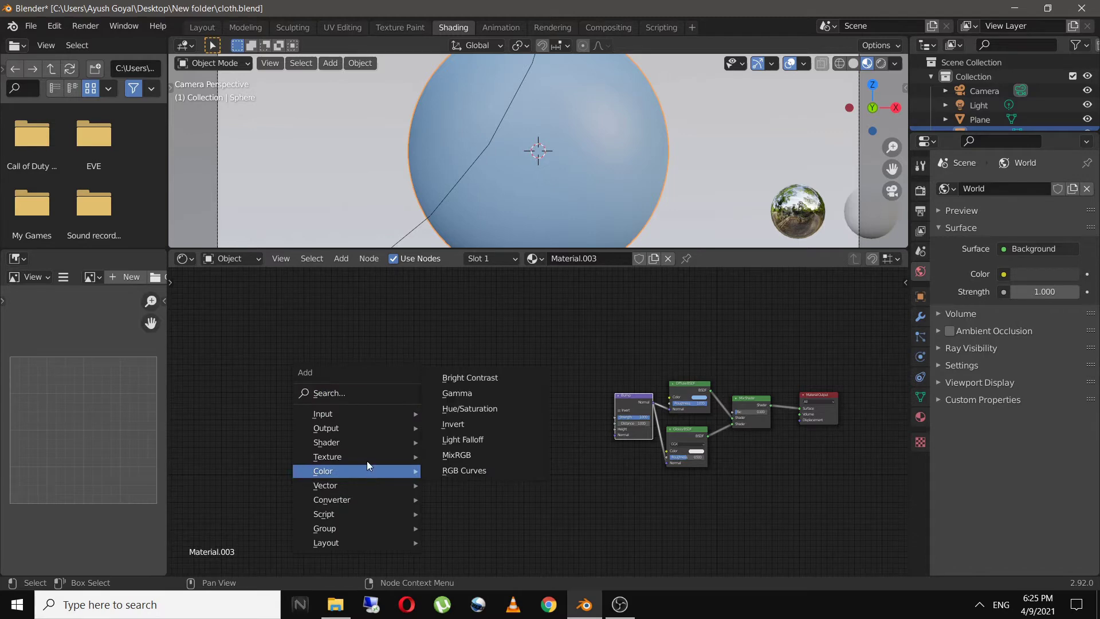
pyautogui.moveTo(328, 457)
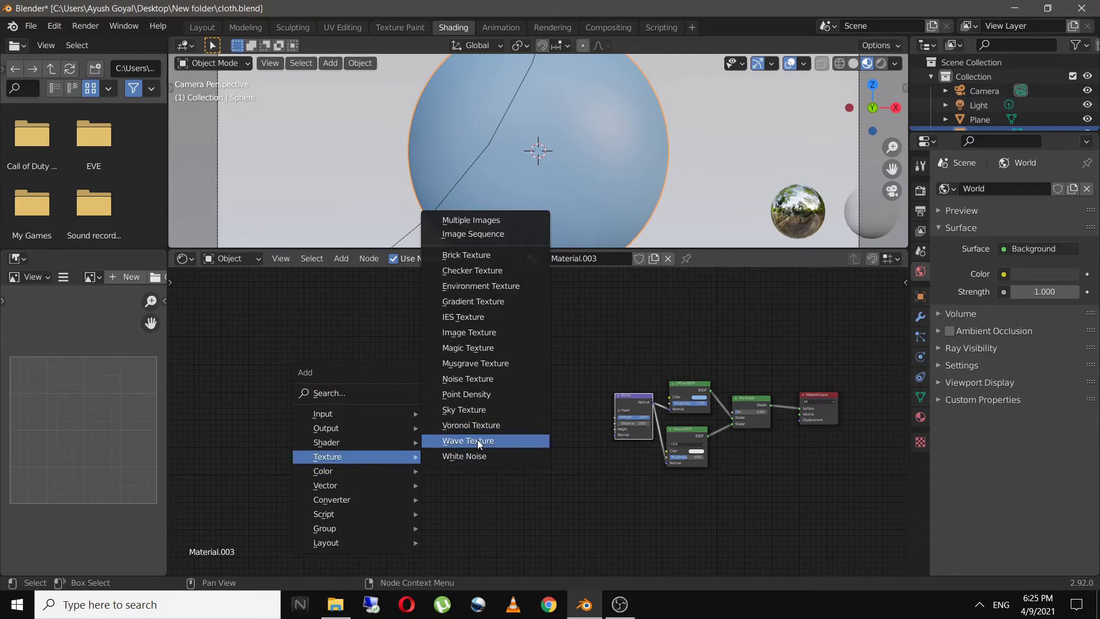
pyautogui.click(479, 443)
pyautogui.click(470, 354)
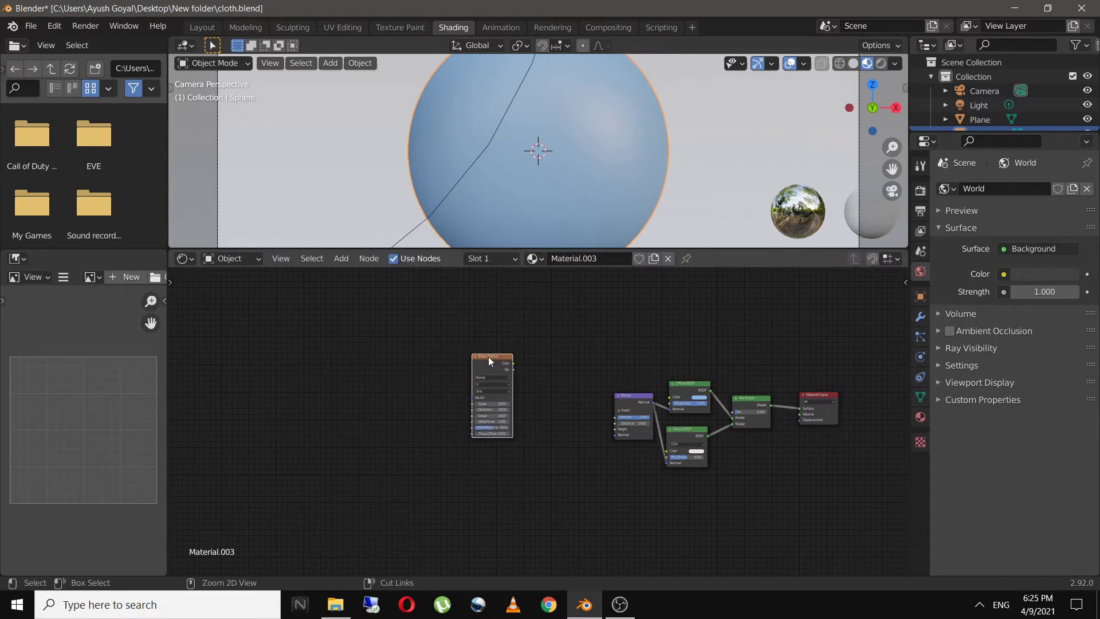
pyautogui.hotkey('ctrl', 't')
pyautogui.scroll(2, 452, 427)
pyautogui.scroll(1, 517, 415)
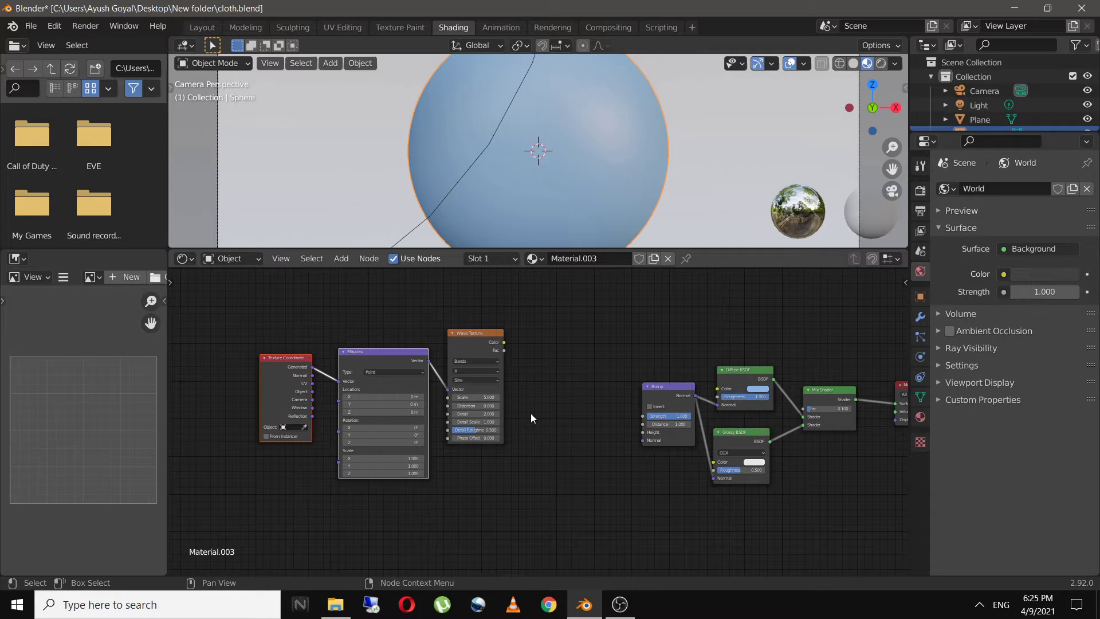
pyautogui.moveTo(257, 306); pyautogui.dragTo(519, 483)
pyautogui.press('g')
pyautogui.click(386, 458)
# Add a ColorRamp between the Wave Texture and Bump, and raise the Wave Texture
pyautogui.hotkey('shift', 'a')
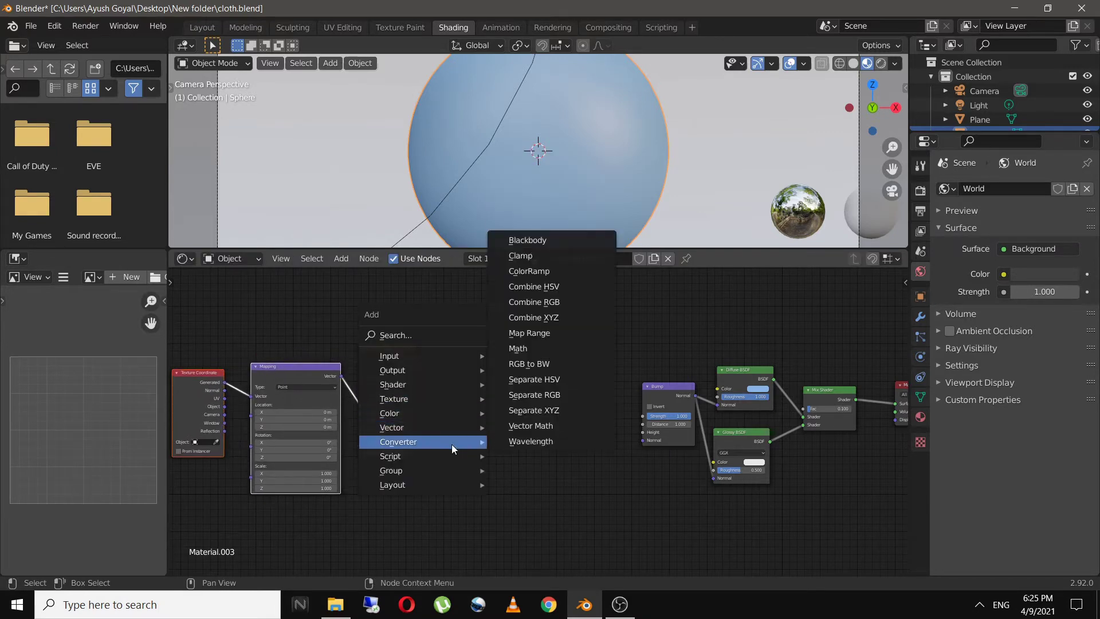
pyautogui.click(529, 271)
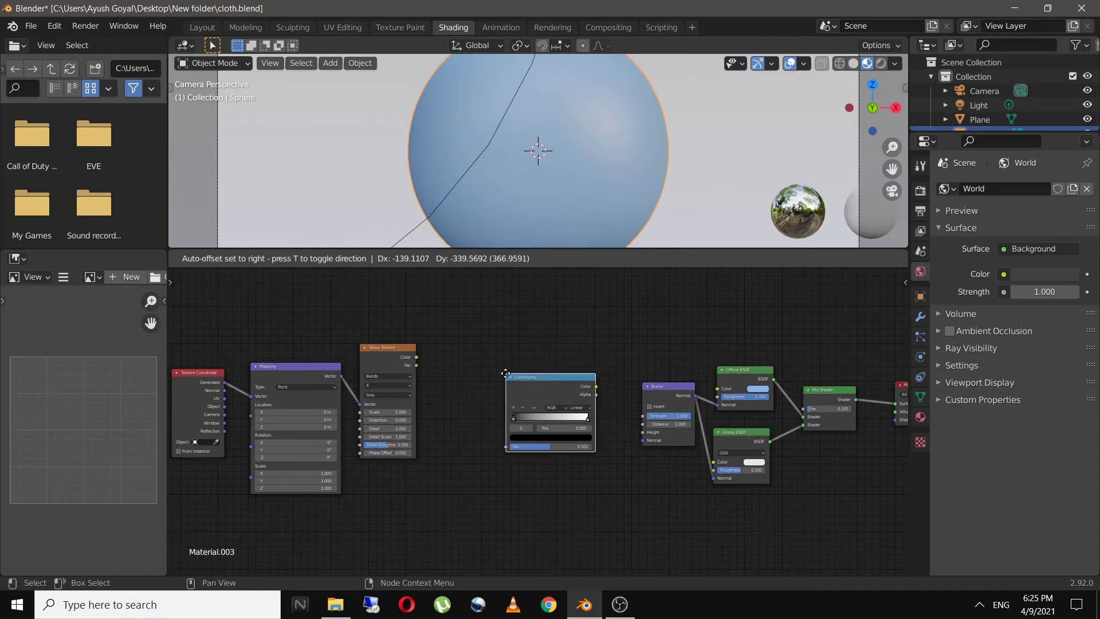
pyautogui.click(503, 376)
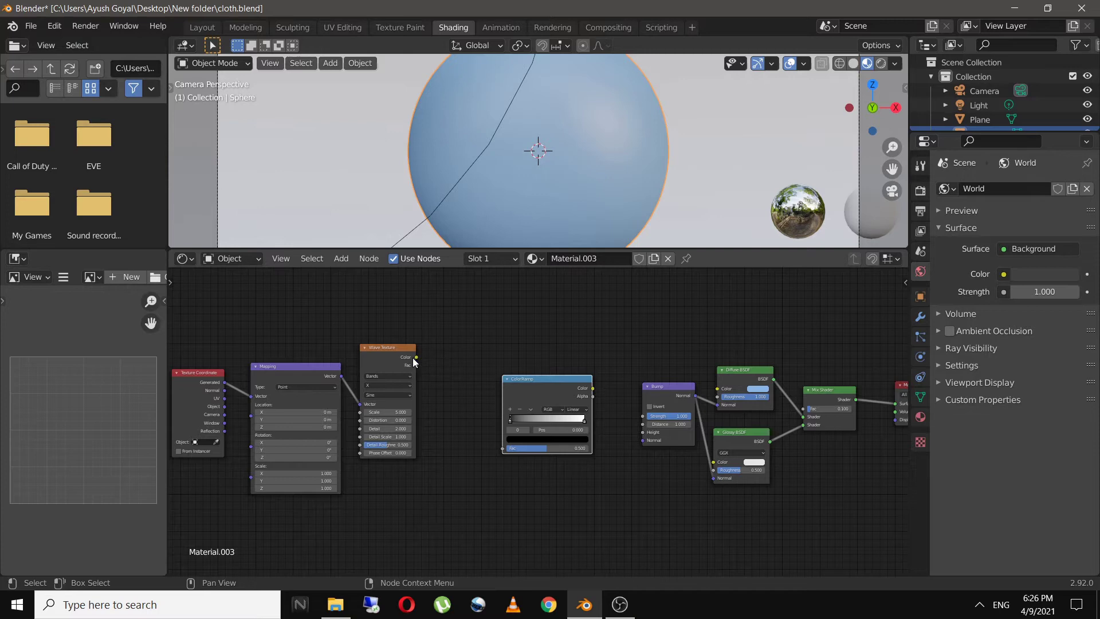
pyautogui.click(381, 353)
pyautogui.moveTo(381, 353); pyautogui.dragTo(385, 326)
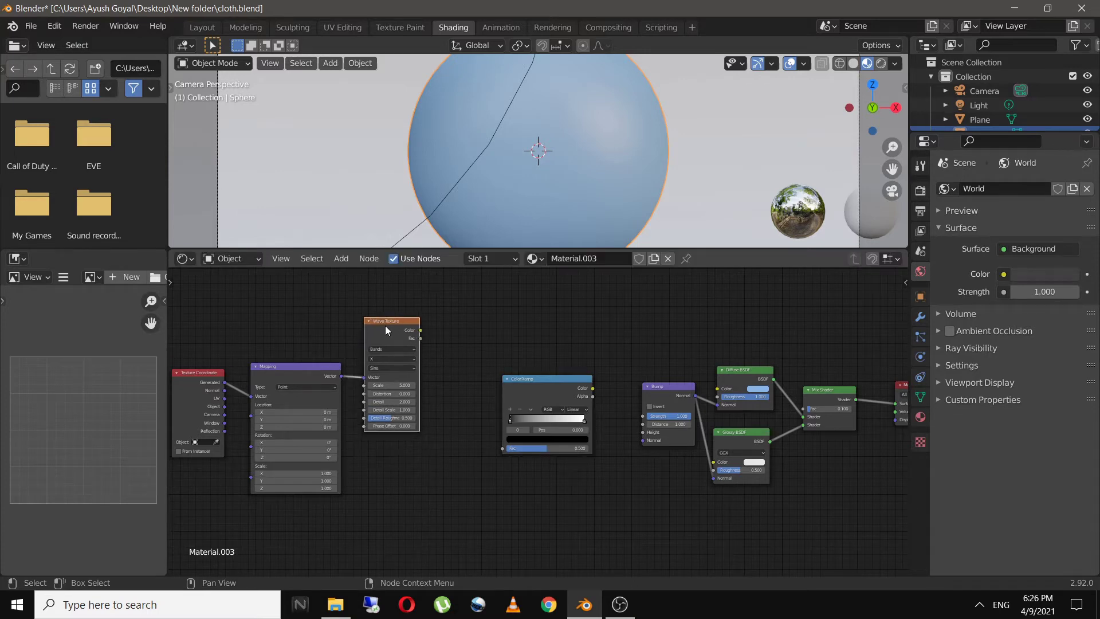
# Duplicate the Wave Texture and Mapping nodes, placing the copies below the originals
pyautogui.hotkey('shift', 'd')
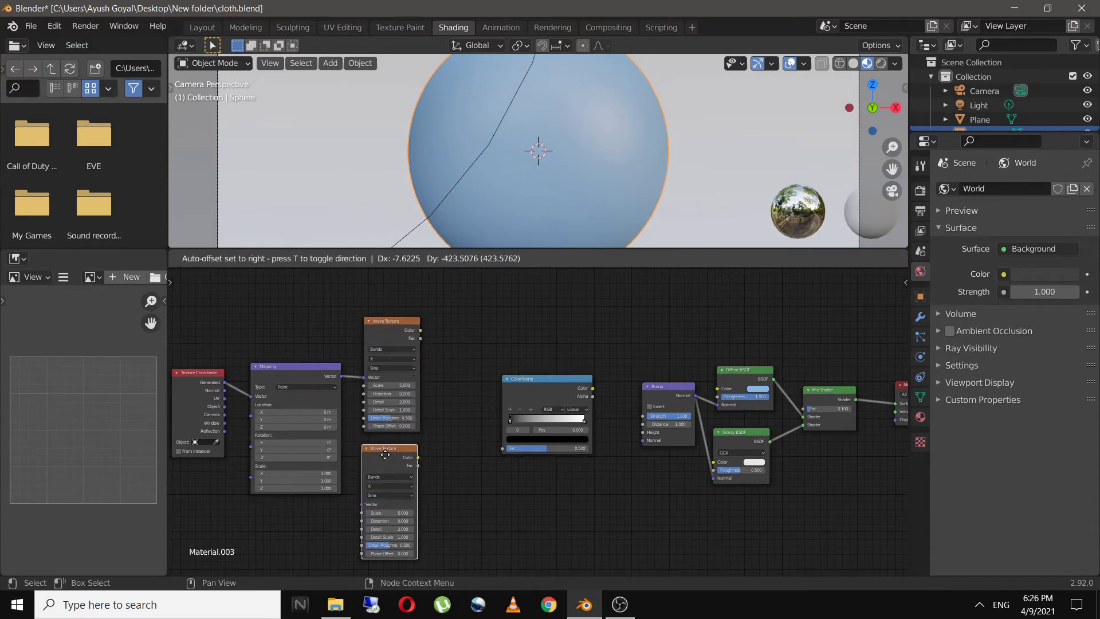
pyautogui.click(388, 454)
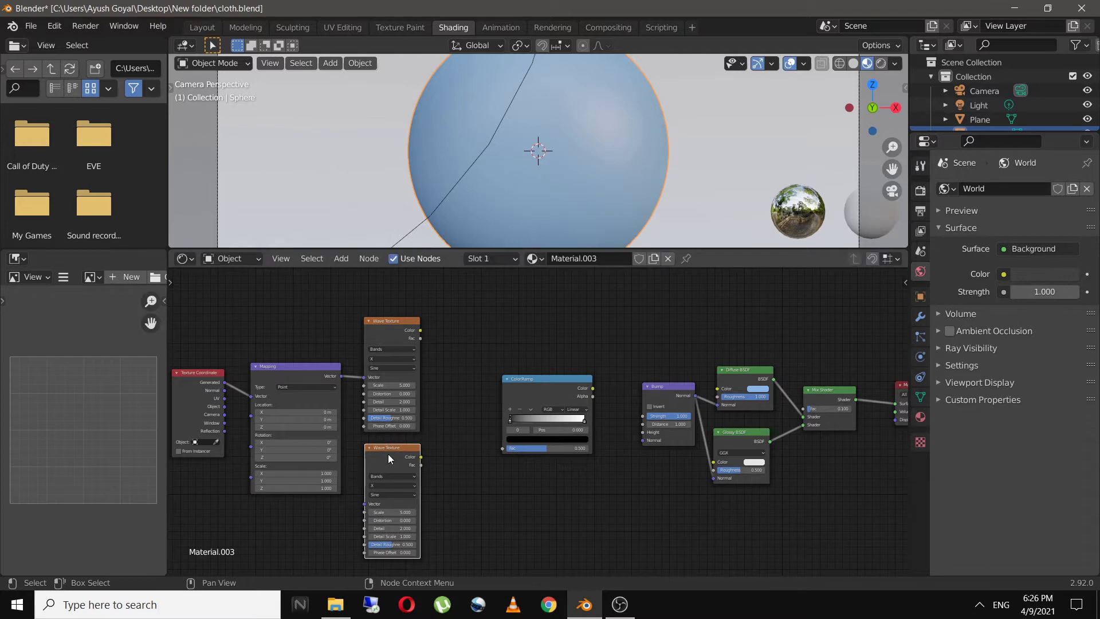
pyautogui.click(281, 375)
pyautogui.moveTo(282, 375); pyautogui.dragTo(282, 299)
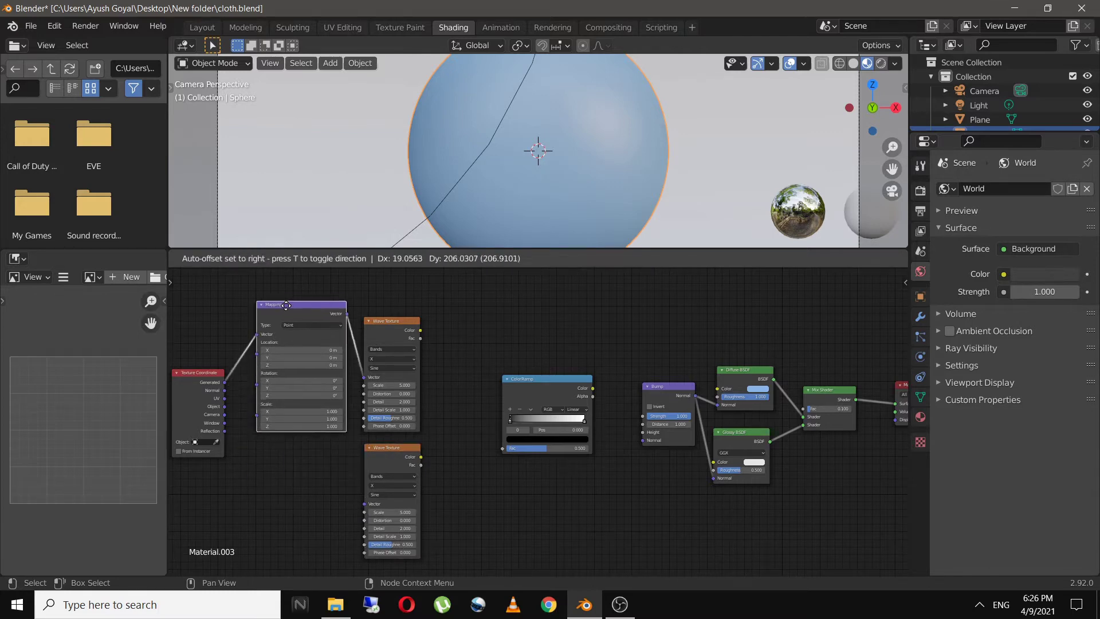
pyautogui.hotkey('shift', 'd')
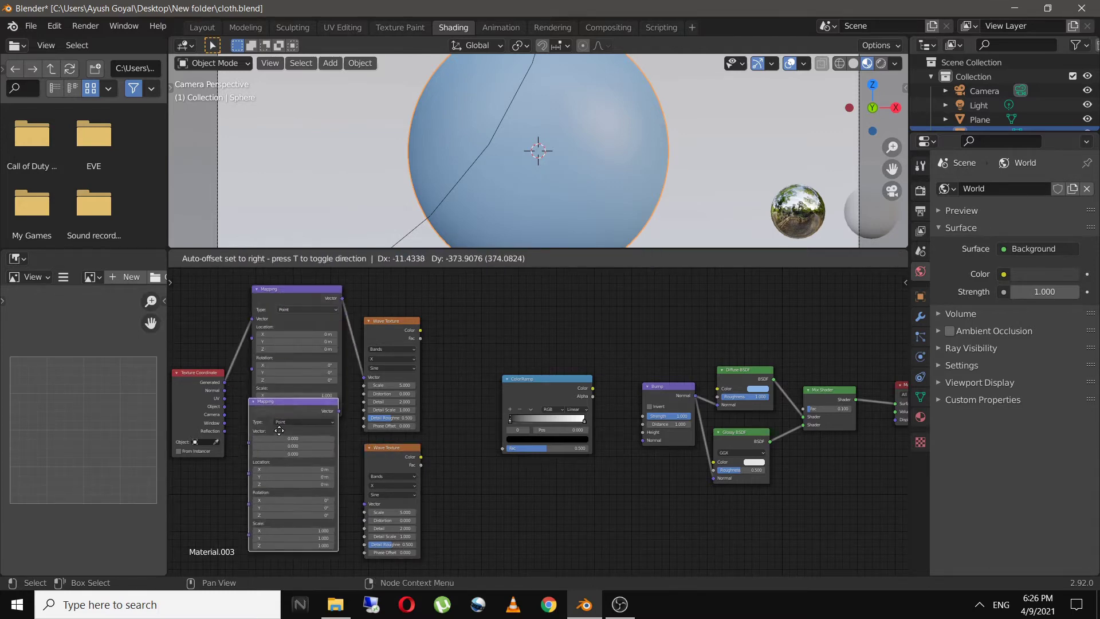
pyautogui.click(265, 431)
pyautogui.scroll(-2, 284, 439)
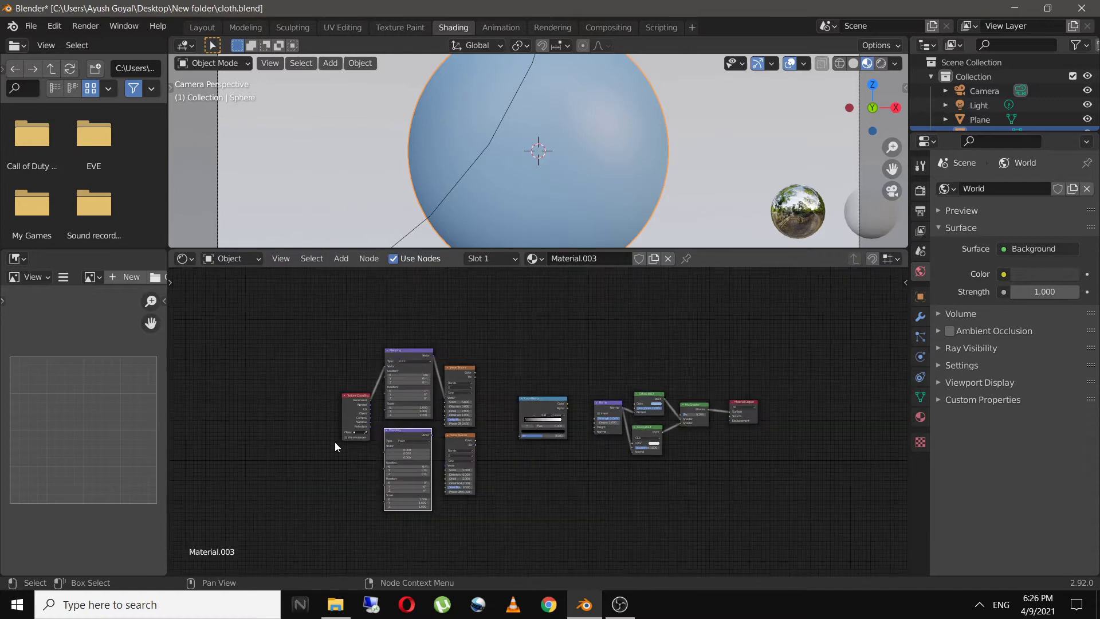
pyautogui.scroll(-1, 344, 413)
# Link Texture Coordinate Object to both Mapping nodes, and the lower Mapping to the lower Wave Texture
pyautogui.click(359, 376)
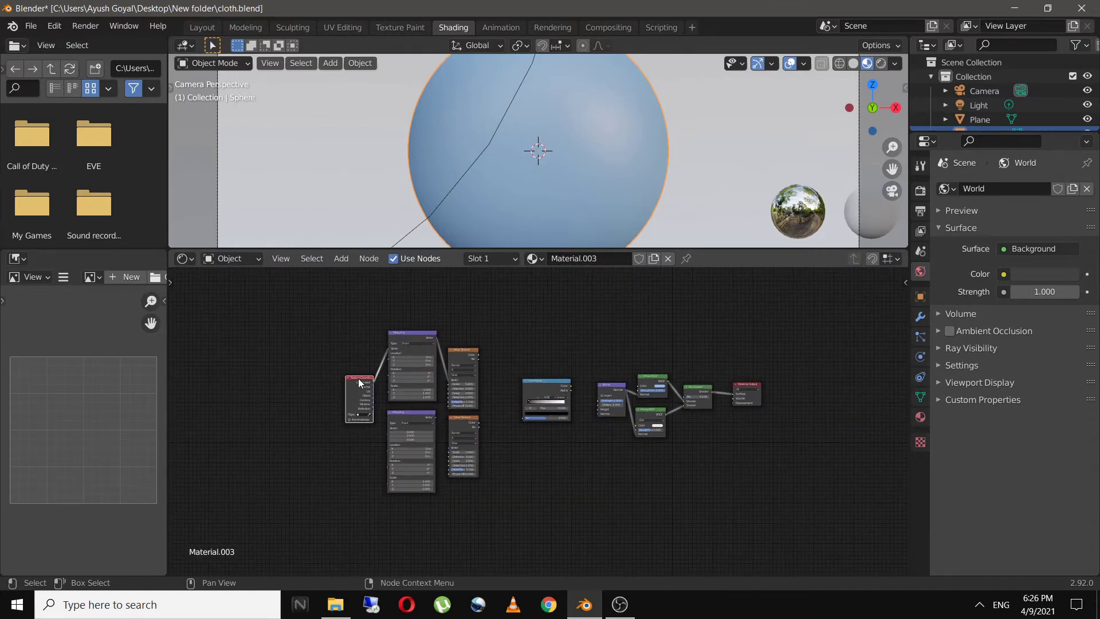
pyautogui.moveTo(359, 376); pyautogui.dragTo(364, 443)
pyautogui.scroll(3, 366, 433)
pyautogui.moveTo(366, 433); pyautogui.dragTo(392, 439, button='middle')
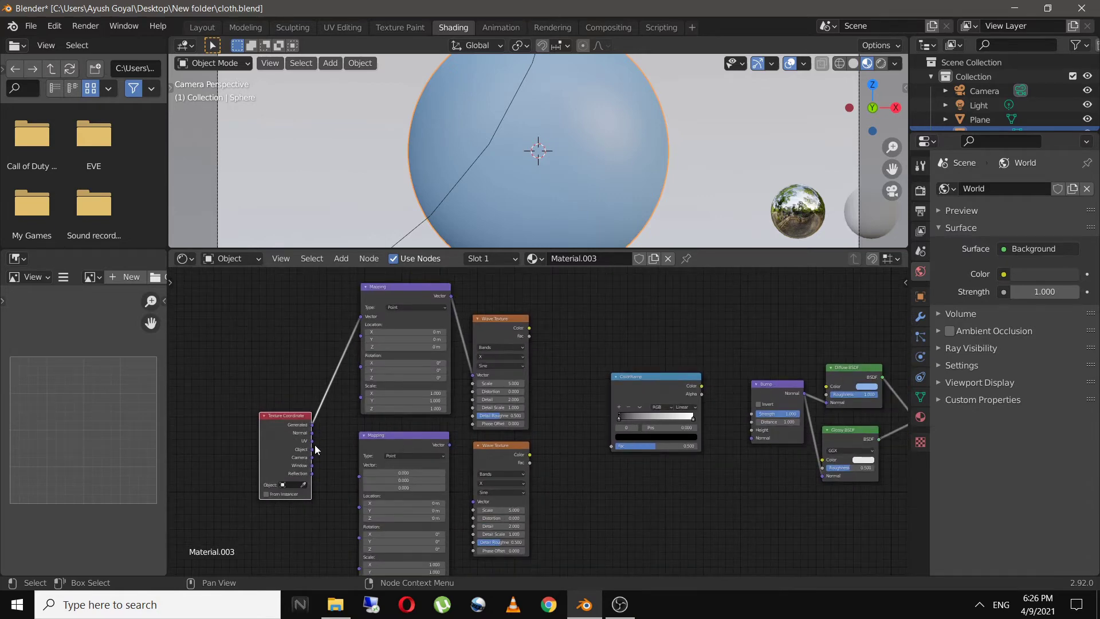
pyautogui.moveTo(312, 450); pyautogui.dragTo(367, 319)
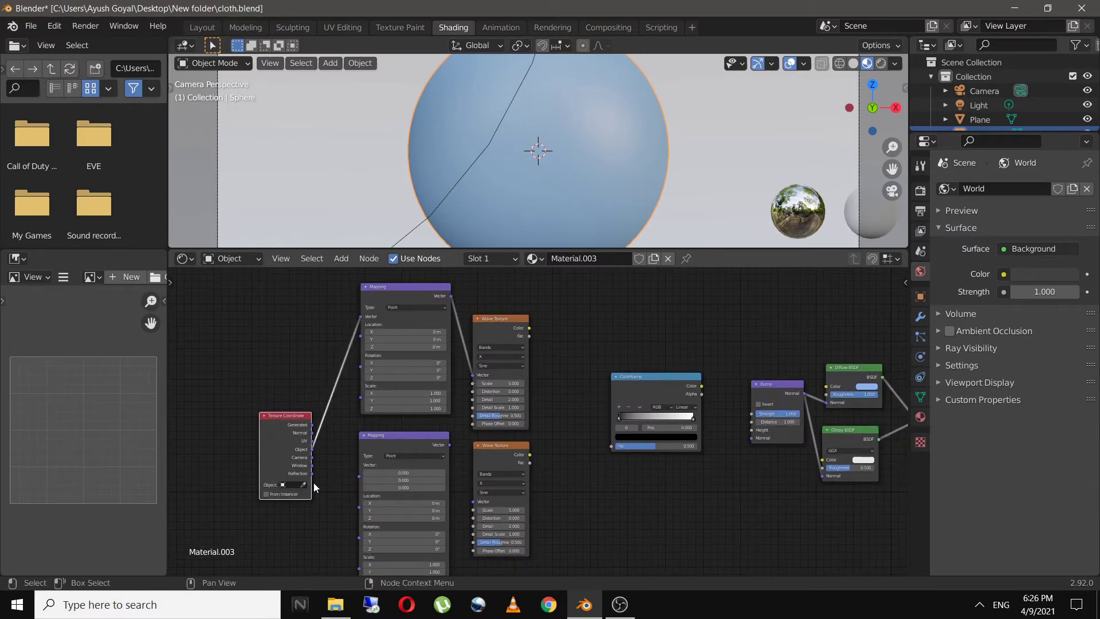
pyautogui.moveTo(311, 450)
pyautogui.mouseDown()
pyautogui.moveTo(345, 485)
pyautogui.moveTo(360, 472)
pyautogui.mouseUp()
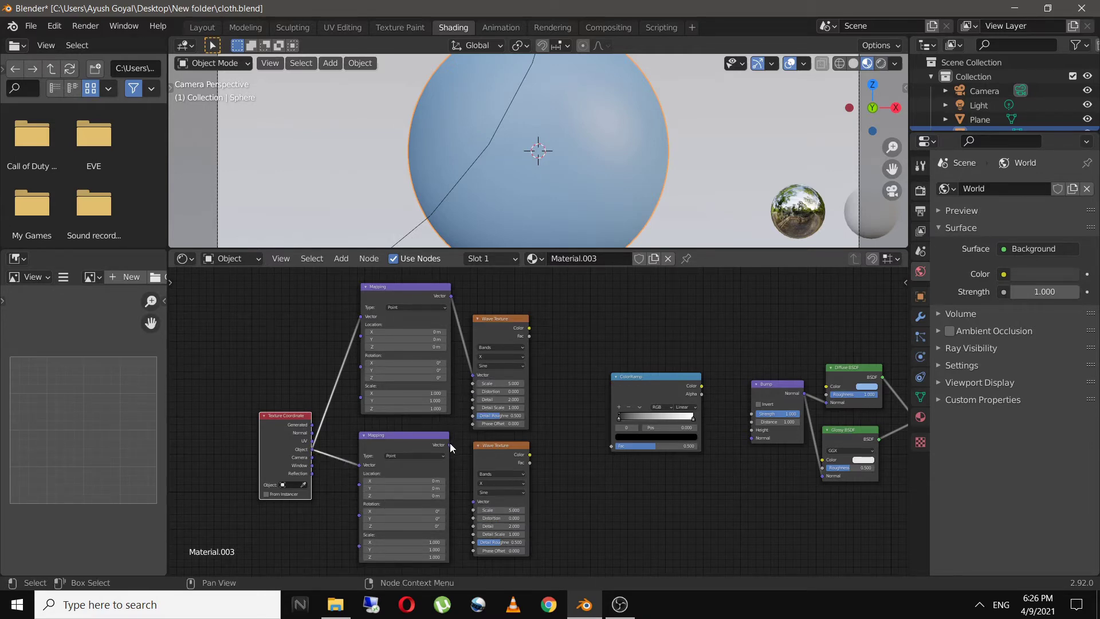
pyautogui.moveTo(451, 444); pyautogui.dragTo(474, 501)
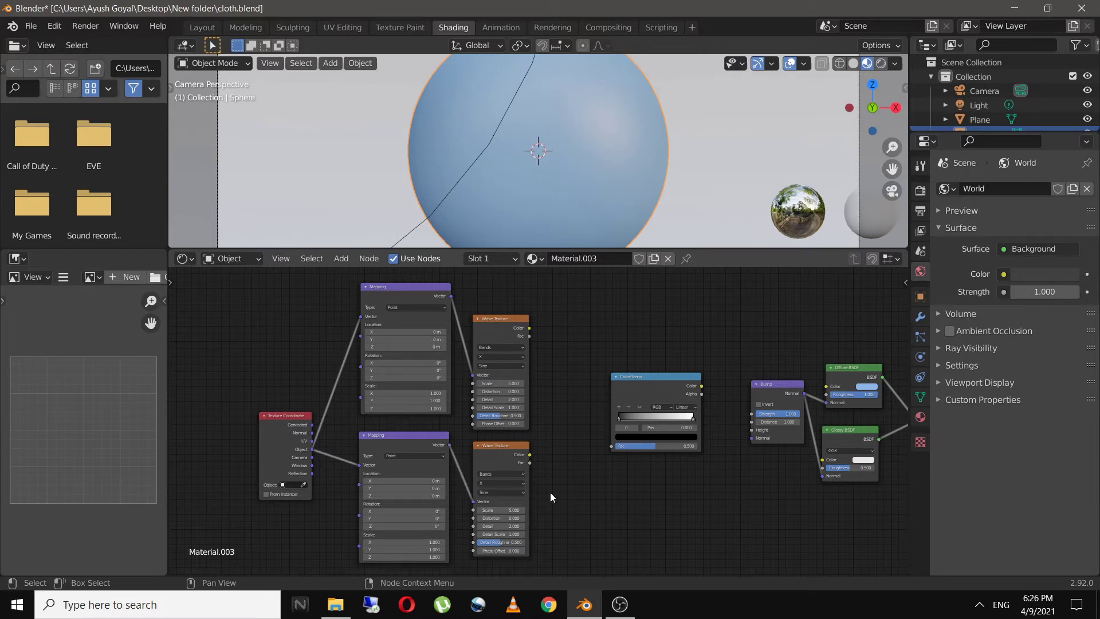
pyautogui.moveTo(550, 493); pyautogui.dragTo(470, 496, button='middle')
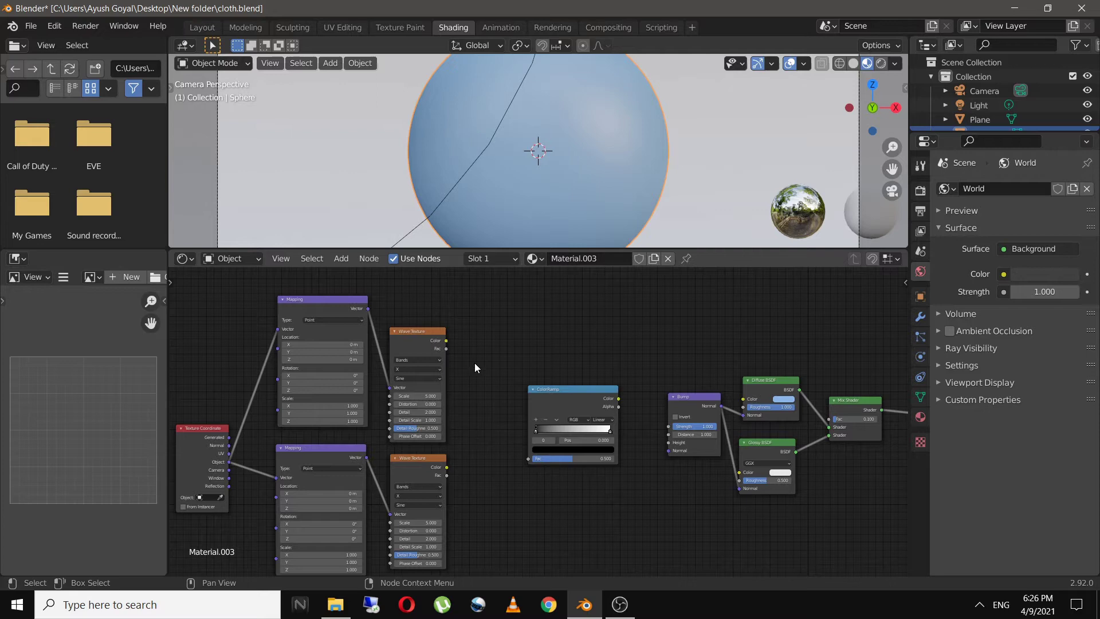
# Add a MixRGB node fed by the top and bottom Wave Texture colours
pyautogui.hotkey('shift', 'a')
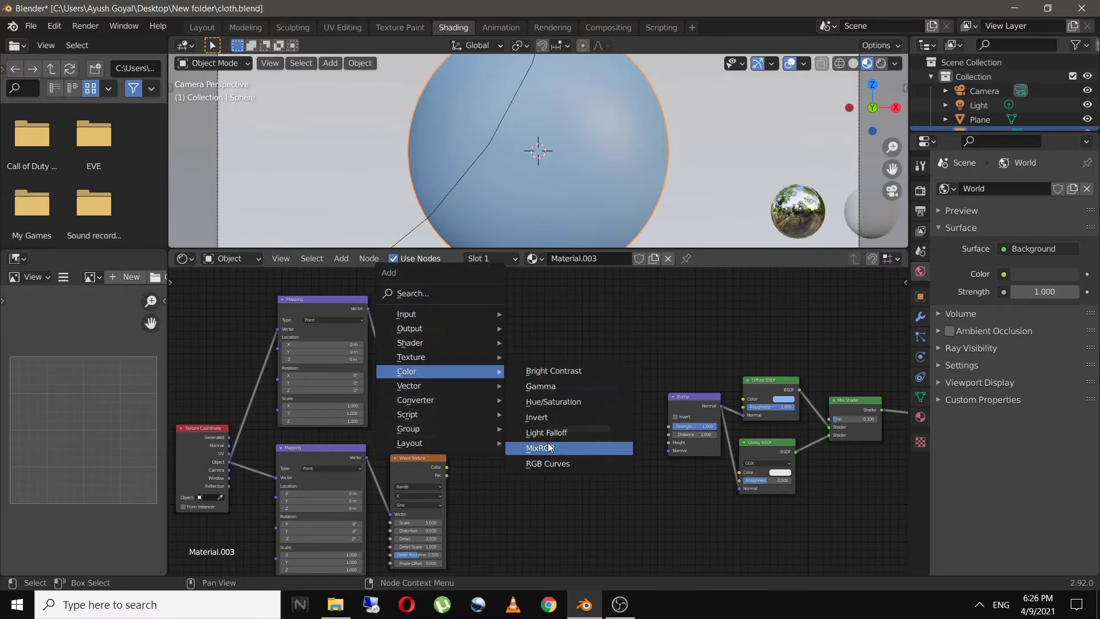
pyautogui.click(551, 448)
pyautogui.click(463, 401)
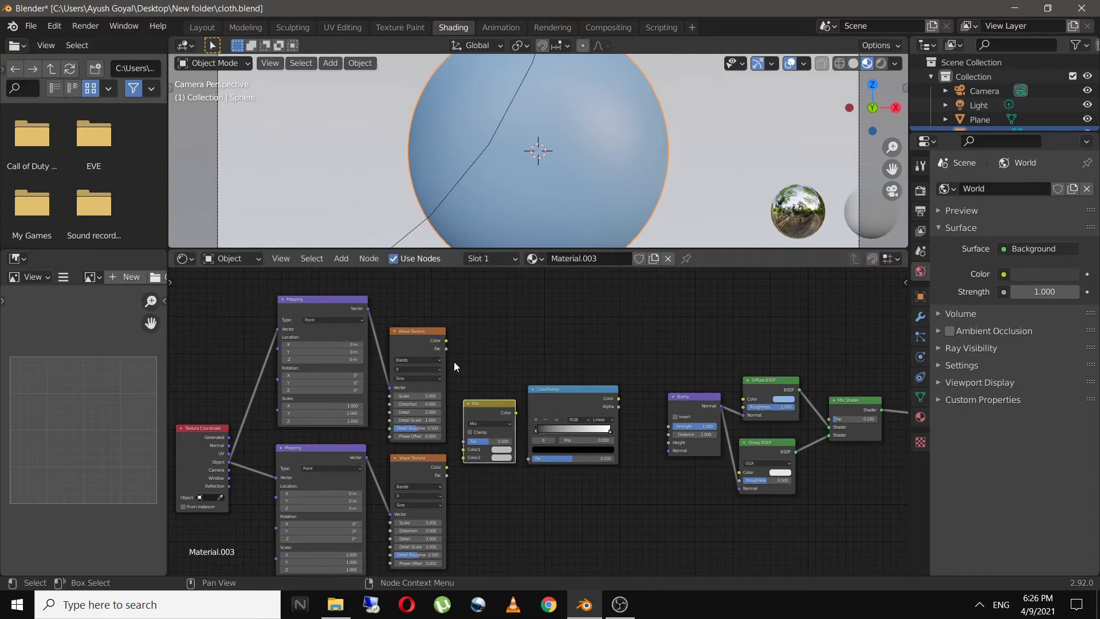
pyautogui.click(444, 344)
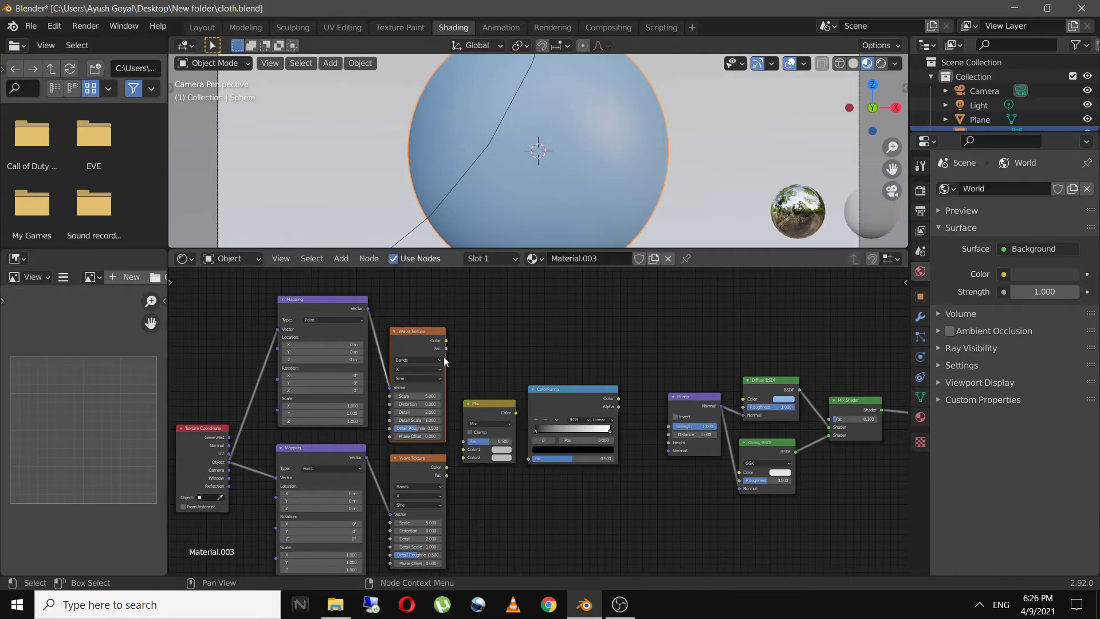
pyautogui.moveTo(447, 349); pyautogui.dragTo(463, 442)
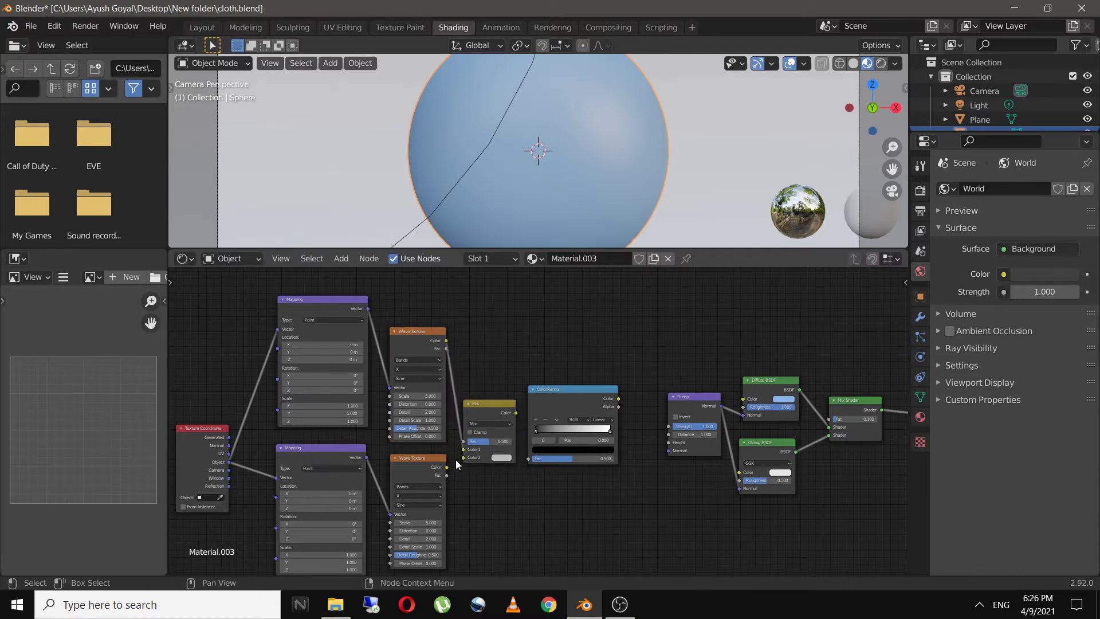
pyautogui.moveTo(446, 467); pyautogui.dragTo(463, 457)
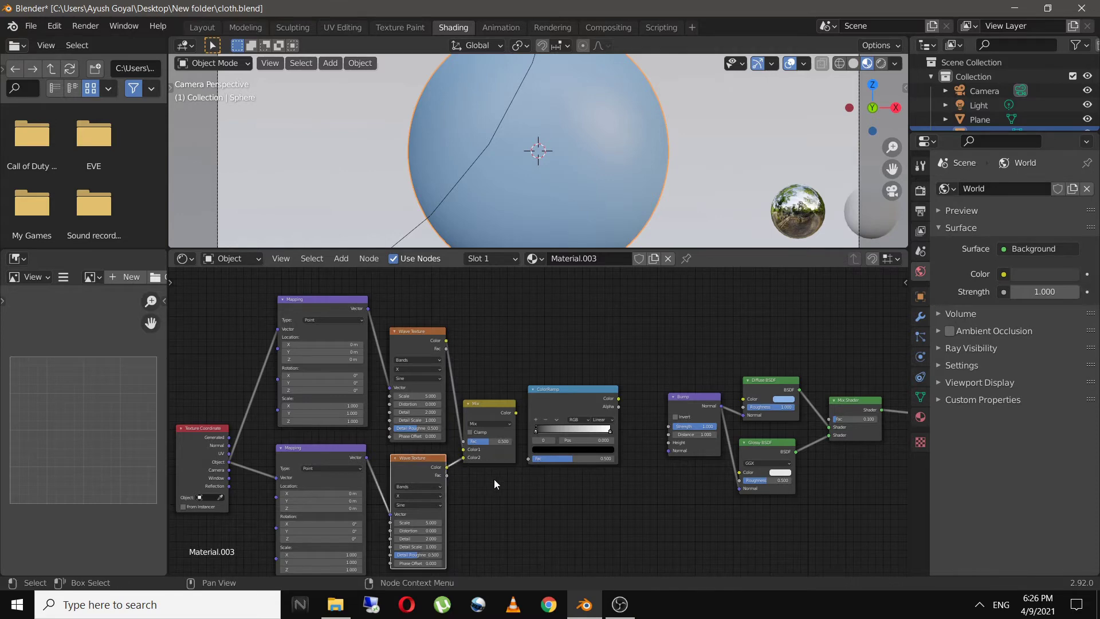
pyautogui.scroll(2, 491, 471)
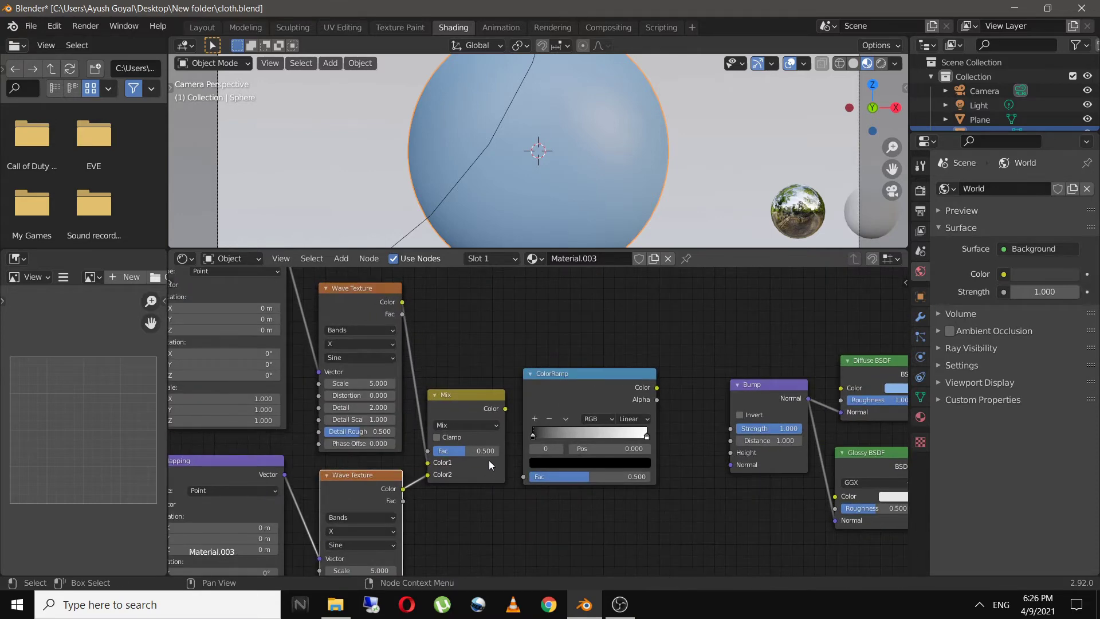
# Route the Mix result into ColorRamp Fac and the ColorRamp into Bump Height
pyautogui.click(466, 427)
pyautogui.moveTo(505, 409); pyautogui.dragTo(524, 479)
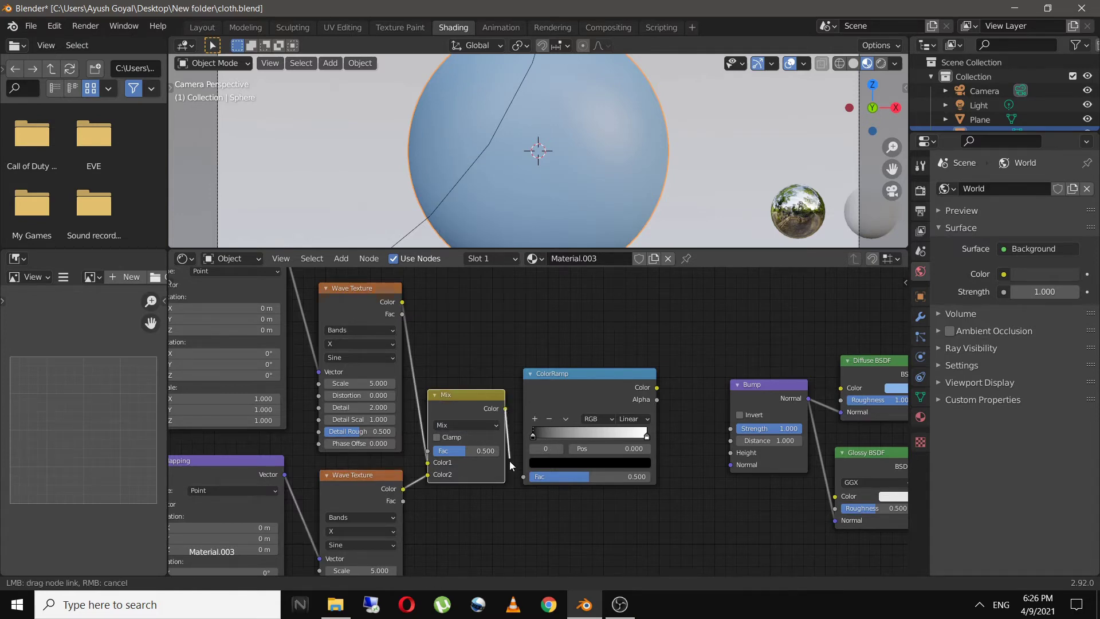
pyautogui.moveTo(672, 446); pyautogui.dragTo(535, 462, button='middle')
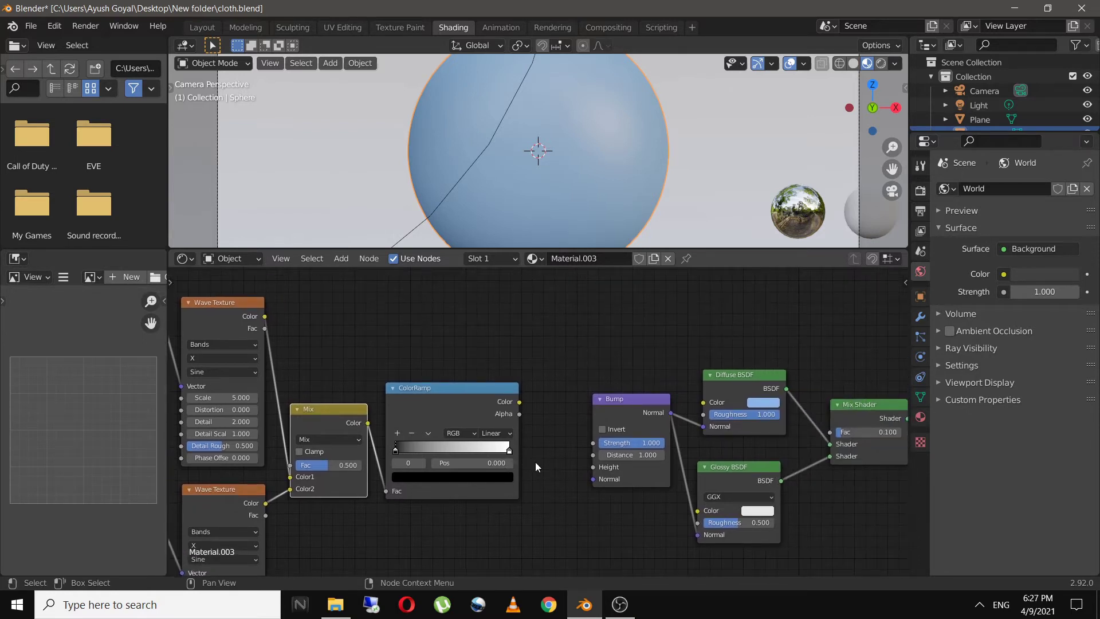
pyautogui.moveTo(521, 402)
pyautogui.mouseDown()
pyautogui.moveTo(554, 453)
pyautogui.moveTo(596, 467)
pyautogui.mouseUp()
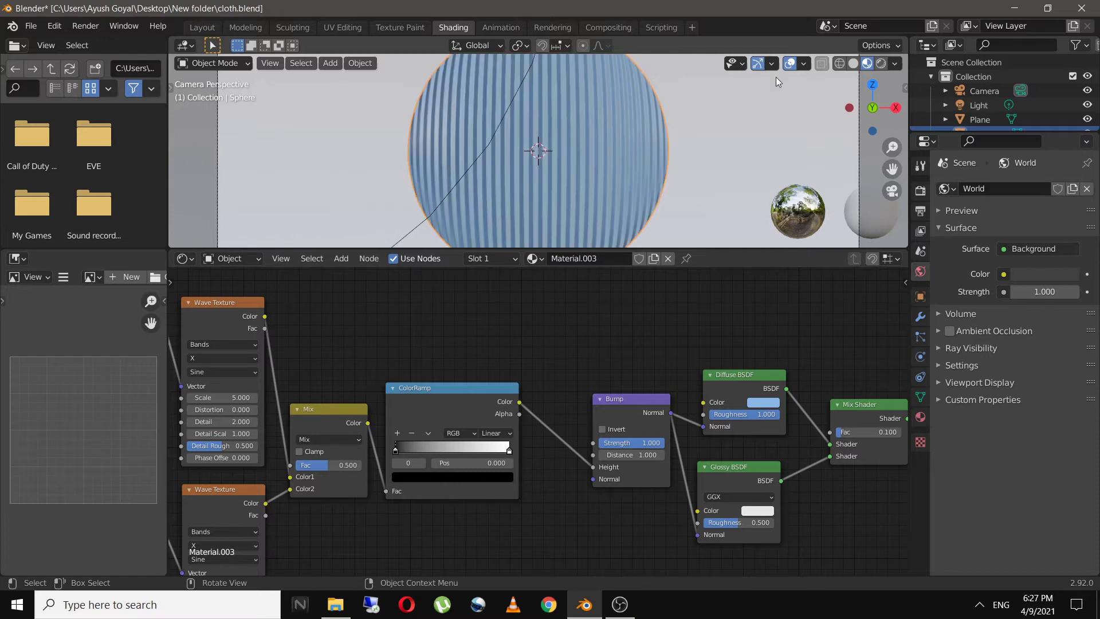
pyautogui.scroll(-1, 530, 175)
# Orbit the viewport to inspect the blue bump bands wrapping around the sphere
pyautogui.moveTo(530, 174)
pyautogui.mouseDown(button='middle')
pyautogui.moveTo(581, 145)
pyautogui.moveTo(540, 173)
pyautogui.moveTo(570, 169)
pyautogui.moveTo(494, 137)
pyautogui.moveTo(561, 166)
pyautogui.mouseUp(button='middle')
pyautogui.scroll(1, 495, 147)
pyautogui.scroll(1, 495, 149)
pyautogui.scroll(-4, 495, 145)
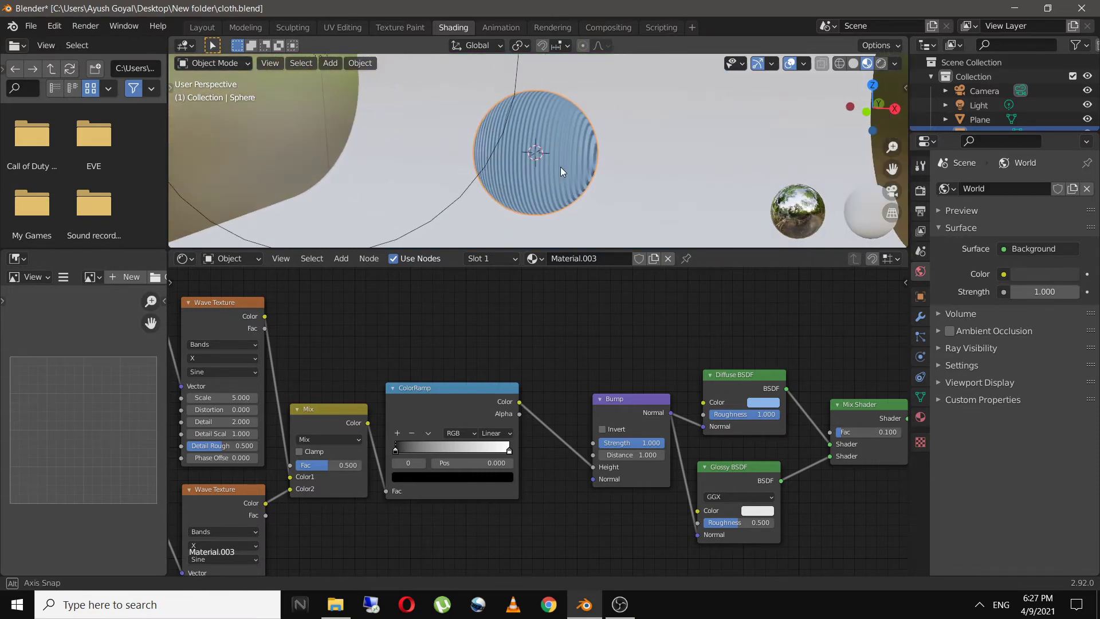
# Switch to camera view and set both Wave Textures' Scale to 10
pyautogui.press('KP_0')
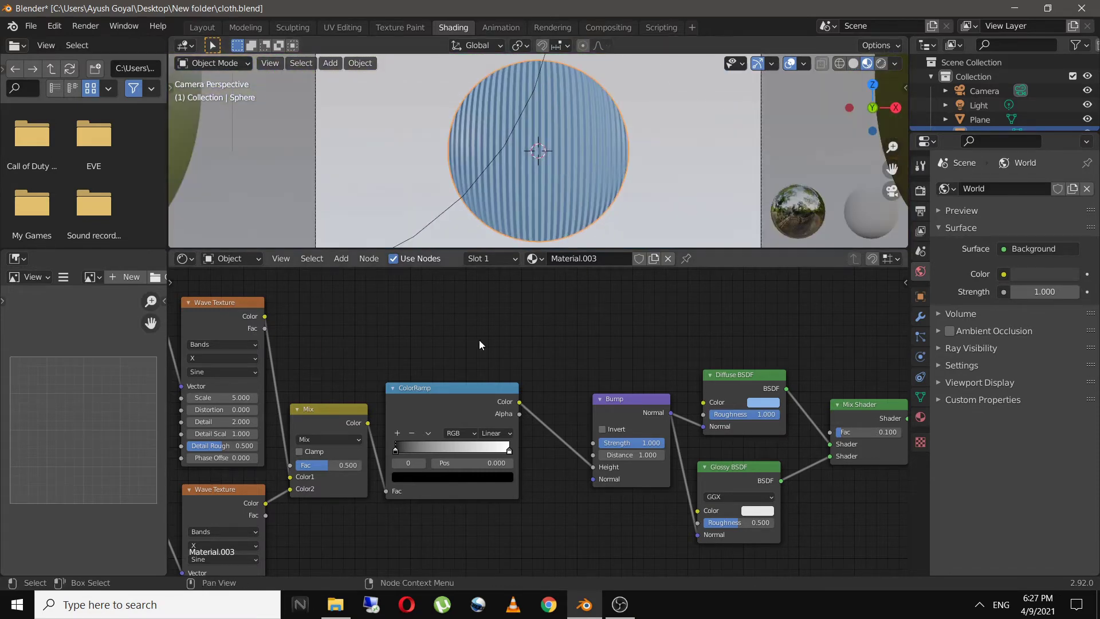
pyautogui.moveTo(397, 517); pyautogui.dragTo(663, 495, button='middle')
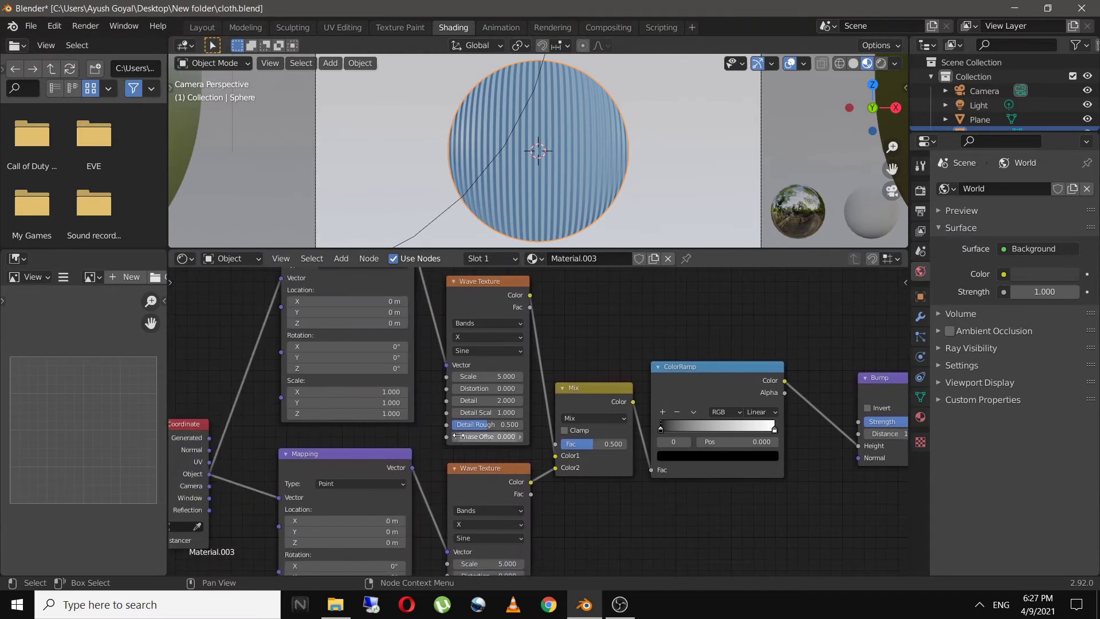
pyautogui.moveTo(421, 440)
pyautogui.mouseDown(button='middle')
pyautogui.moveTo(459, 443)
pyautogui.moveTo(433, 444)
pyautogui.mouseUp(button='middle')
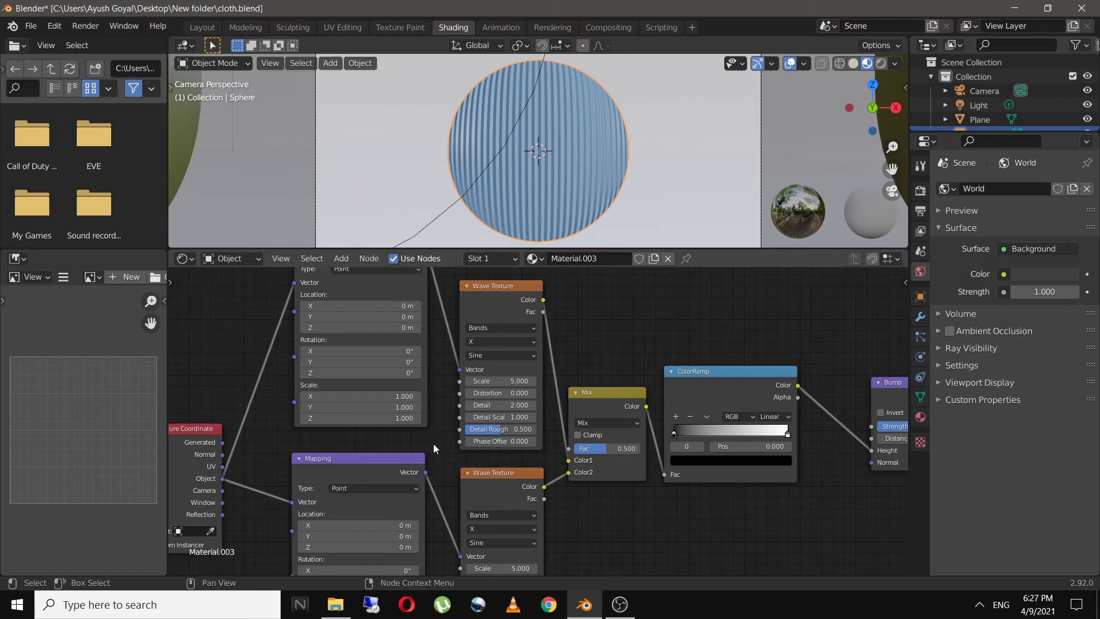
pyautogui.click(502, 380)
pyautogui.write('5.010')
pyautogui.press('Return')
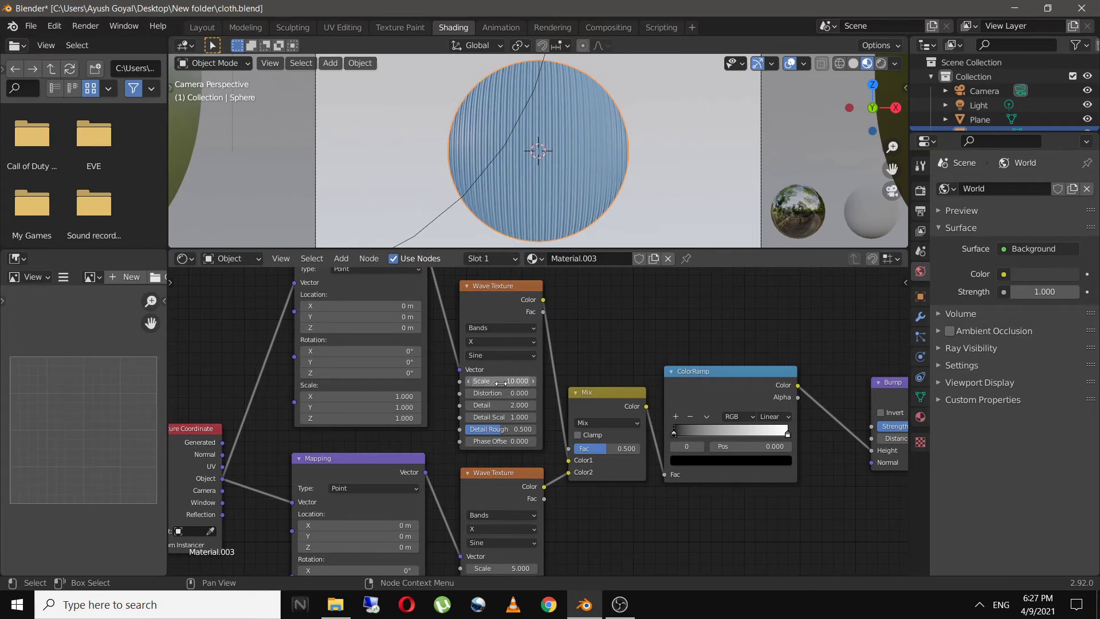
pyautogui.moveTo(550, 476); pyautogui.dragTo(546, 393, button='middle')
pyautogui.click(513, 485)
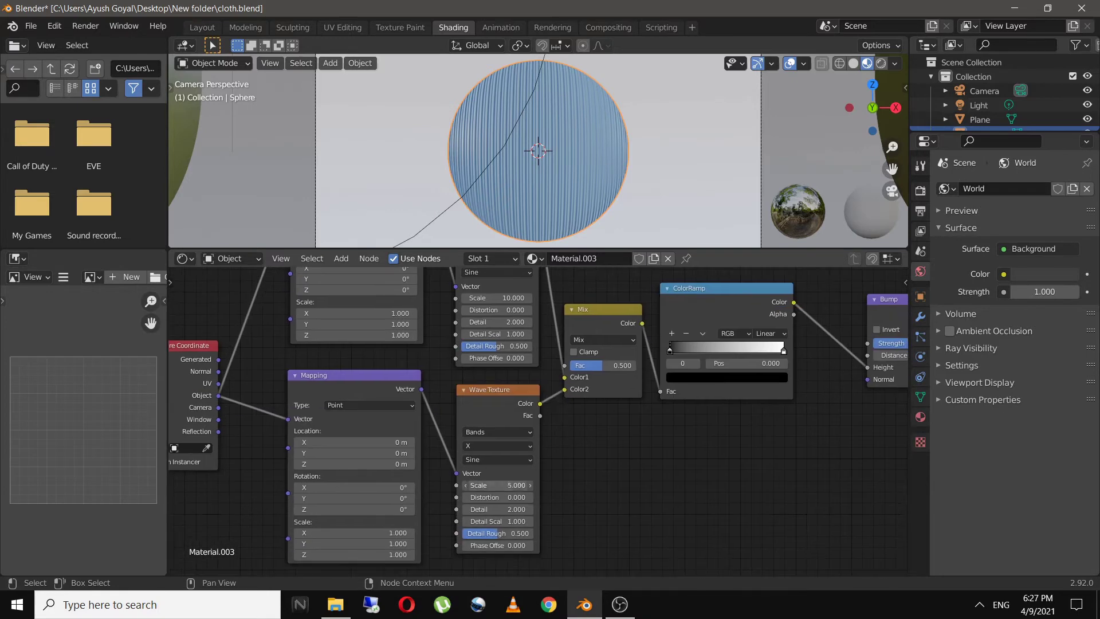
pyautogui.write('10')
pyautogui.press('Return')
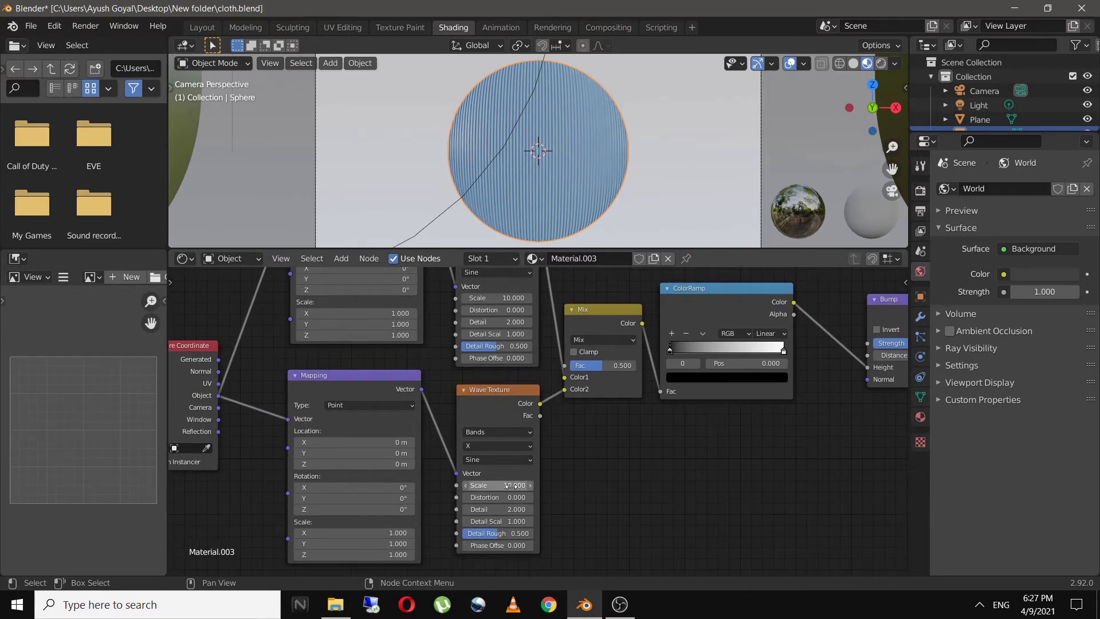
# Set both Wave Textures' Detail to 20 and orbit to check the sphere
pyautogui.moveTo(556, 376)
pyautogui.mouseDown(button='middle')
pyautogui.moveTo(544, 418)
pyautogui.moveTo(530, 414)
pyautogui.mouseUp(button='middle')
pyautogui.scroll(3, 545, 417)
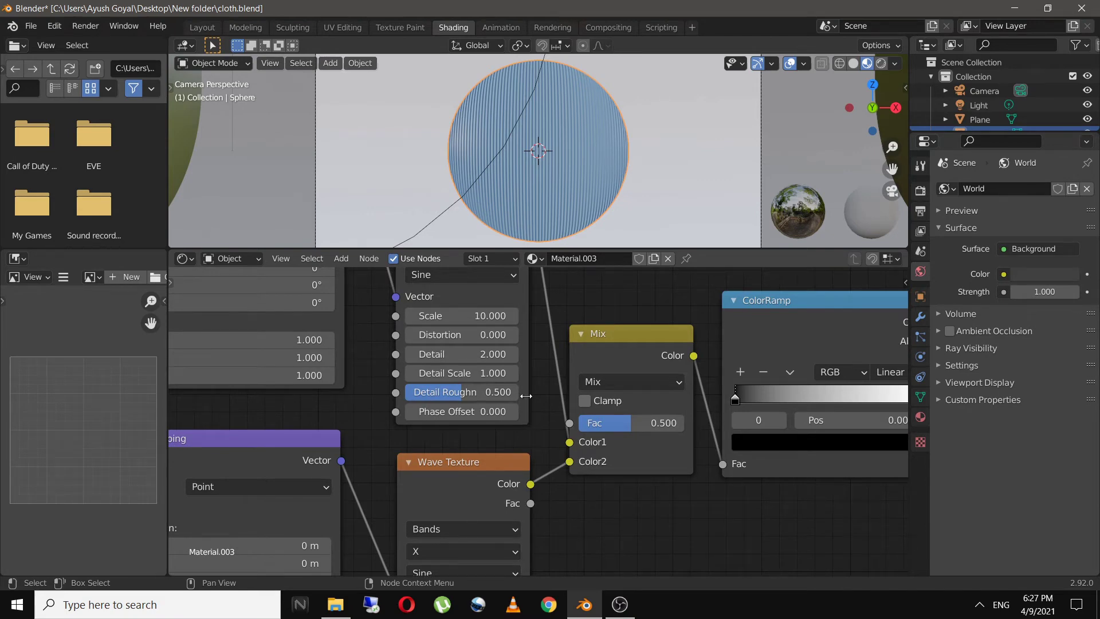
pyautogui.click(471, 349)
pyautogui.write('20')
pyautogui.press('Return')
pyautogui.moveTo(547, 516); pyautogui.dragTo(533, 479, button='middle')
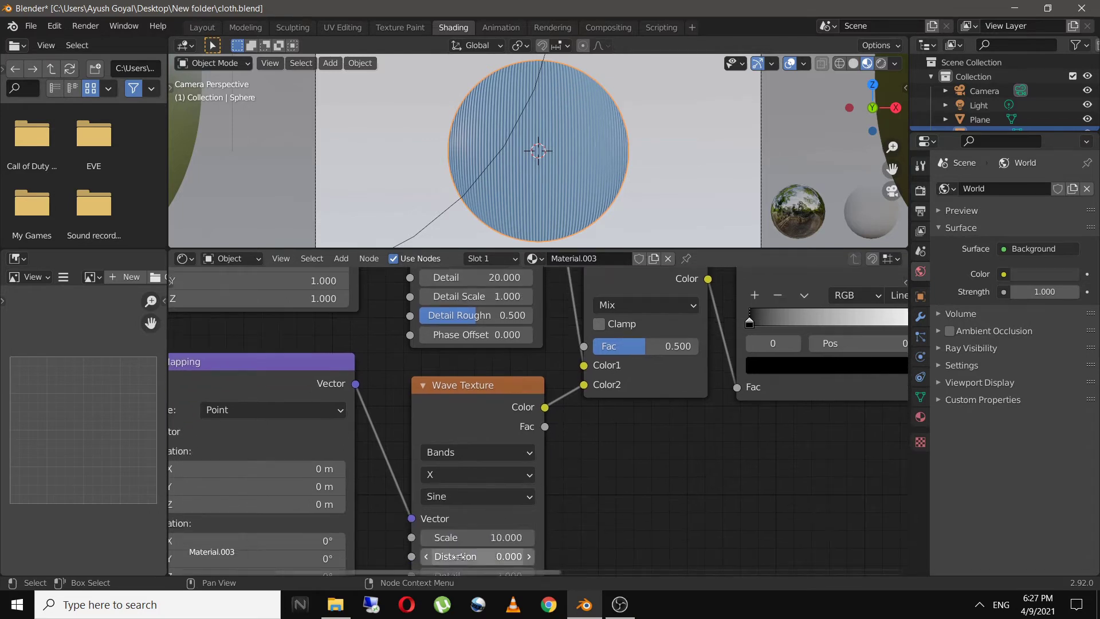
pyautogui.moveTo(491, 574); pyautogui.dragTo(500, 490, button='middle')
pyautogui.click(500, 487)
pyautogui.write('2')
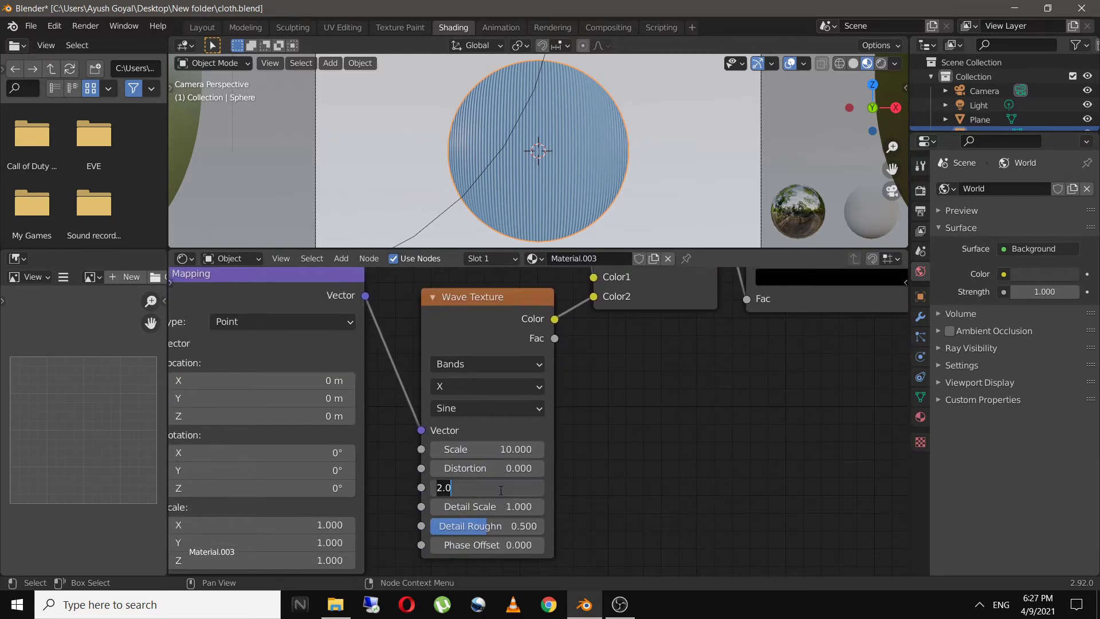
pyautogui.write('30')
pyautogui.press('Return')
pyautogui.moveTo(551, 150); pyautogui.dragTo(565, 194, button='middle')
pyautogui.scroll(4, 564, 194)
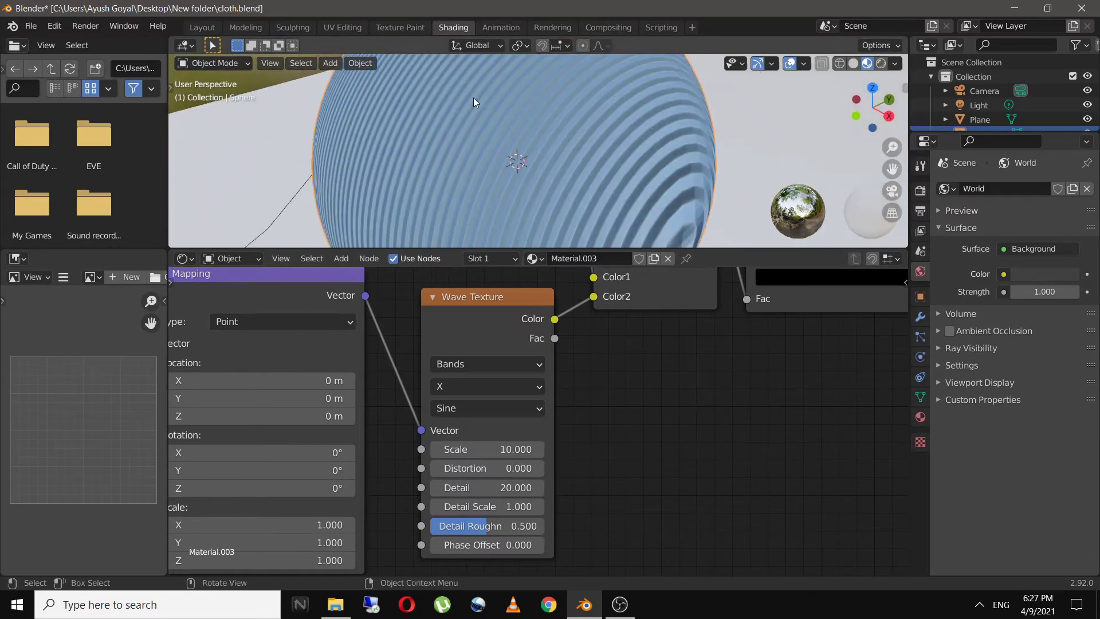
# Set the upper Mapping node's Y rotation to 45°
pyautogui.moveTo(393, 427)
pyautogui.mouseDown(button='middle')
pyautogui.moveTo(511, 438)
pyautogui.moveTo(511, 483)
pyautogui.mouseUp(button='middle')
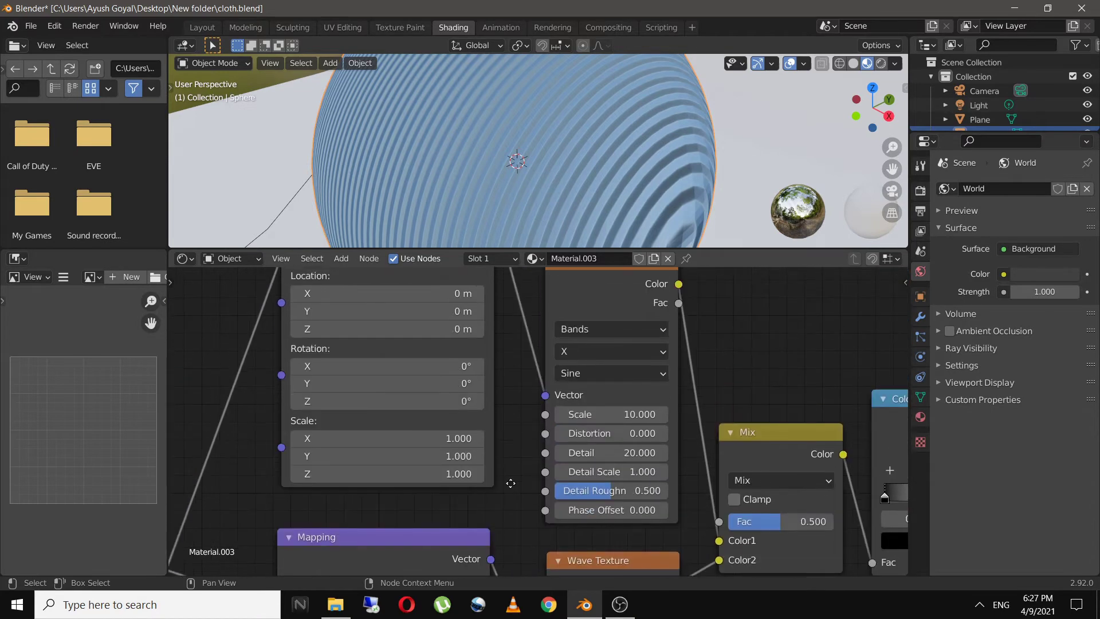
pyautogui.moveTo(419, 385)
pyautogui.mouseDown()
pyautogui.moveTo(443, 384)
pyautogui.moveTo(410, 391)
pyautogui.mouseUp()
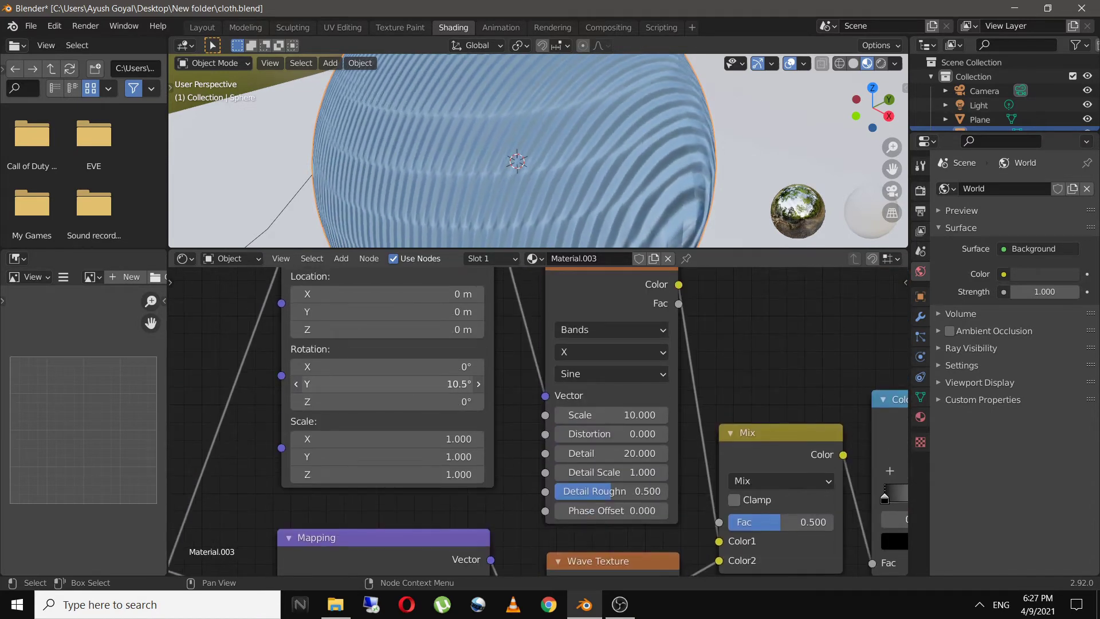
pyautogui.click(405, 391)
pyautogui.write('45')
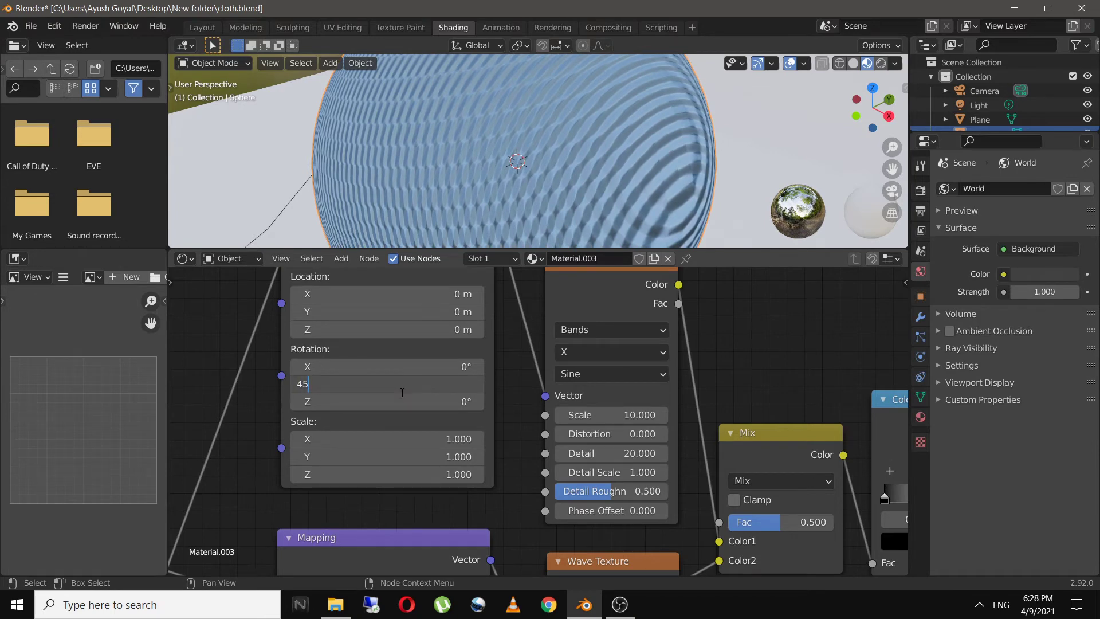
pyautogui.press('Return')
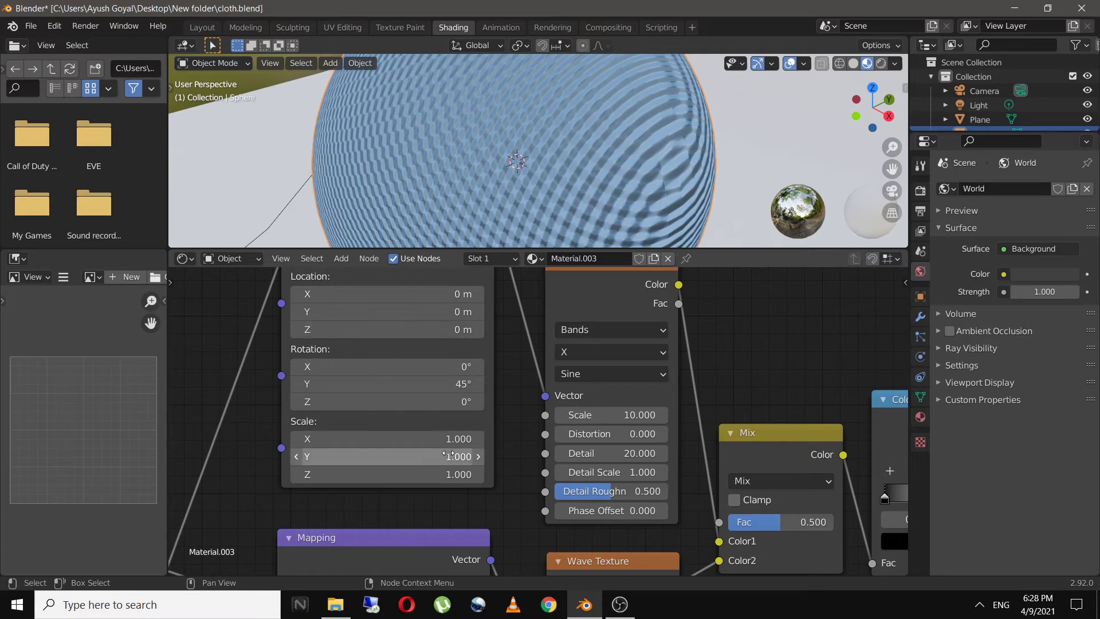
# Set the lower Mapping node's Y rotation to -45° and return to camera view
pyautogui.moveTo(400, 457)
pyautogui.mouseDown(button='middle')
pyautogui.moveTo(439, 450)
pyautogui.moveTo(441, 436)
pyautogui.mouseUp(button='middle')
pyautogui.click(445, 544)
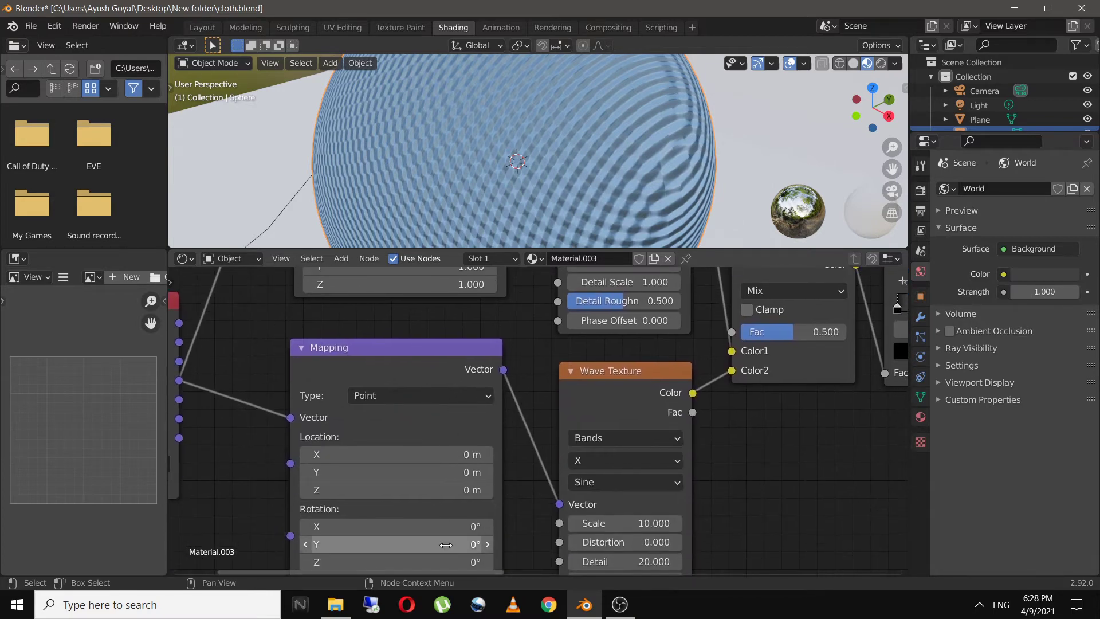
pyautogui.write('-45')
pyautogui.press('Return')
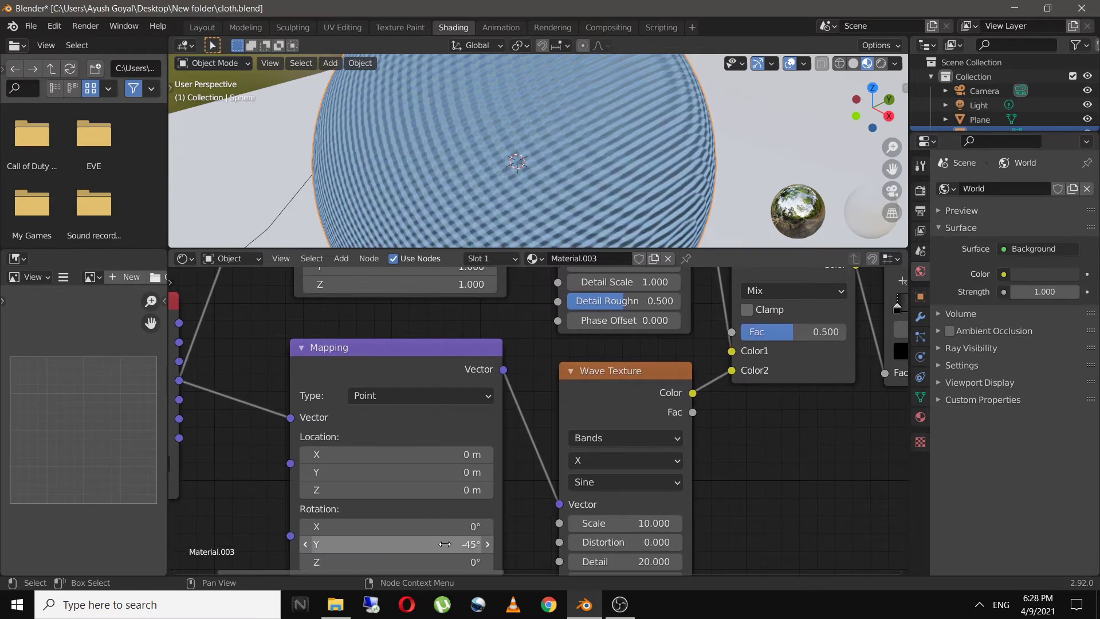
pyautogui.scroll(4, 577, 155)
pyautogui.scroll(3, 577, 154)
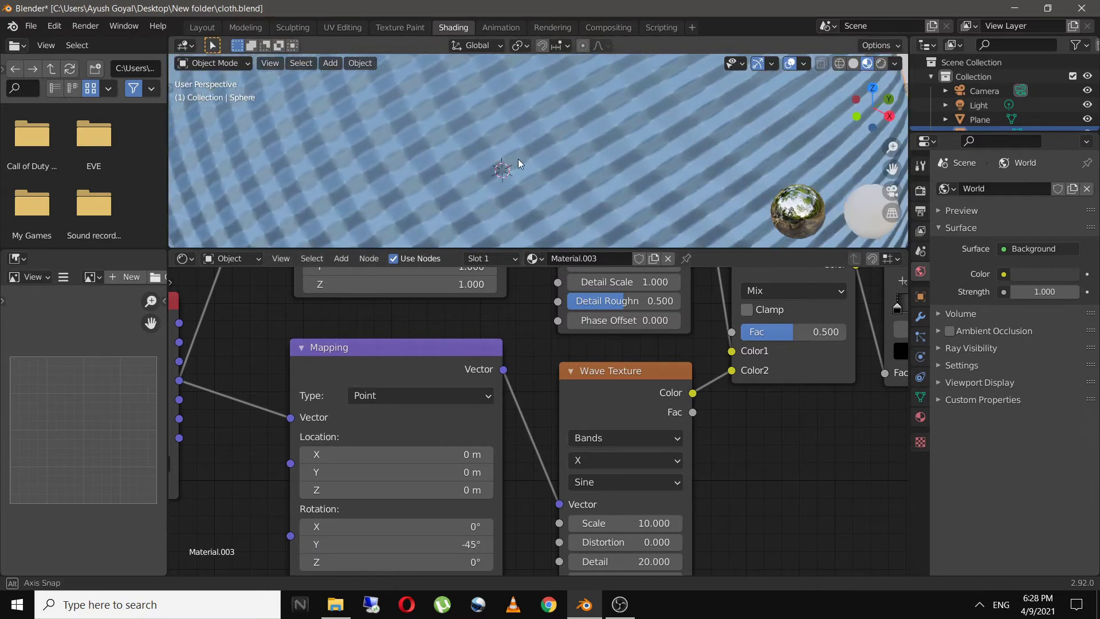
pyautogui.moveTo(519, 160); pyautogui.dragTo(548, 163, button='middle')
pyautogui.scroll(-5, 549, 159)
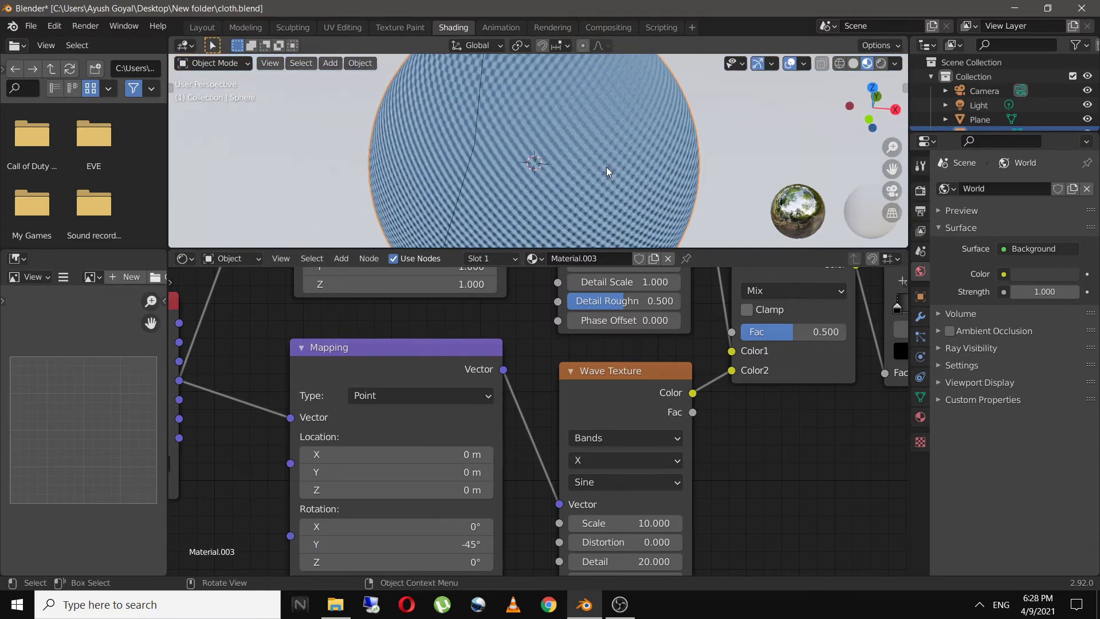
pyautogui.scroll(1, 606, 167)
pyautogui.press('KP_0')
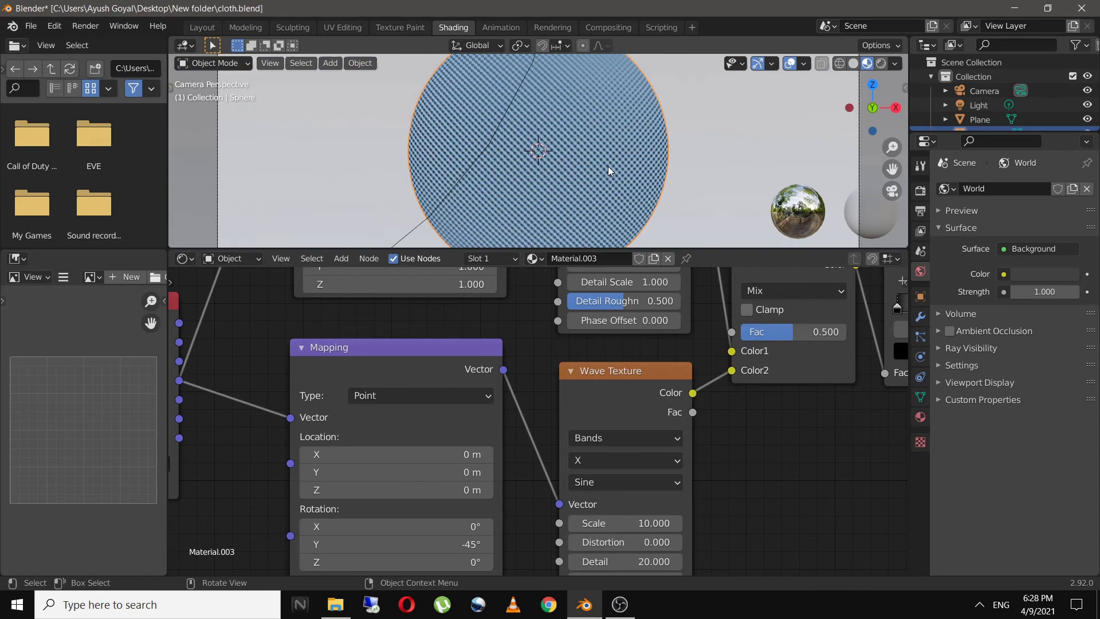
pyautogui.moveTo(527, 382); pyautogui.dragTo(339, 387, button='middle')
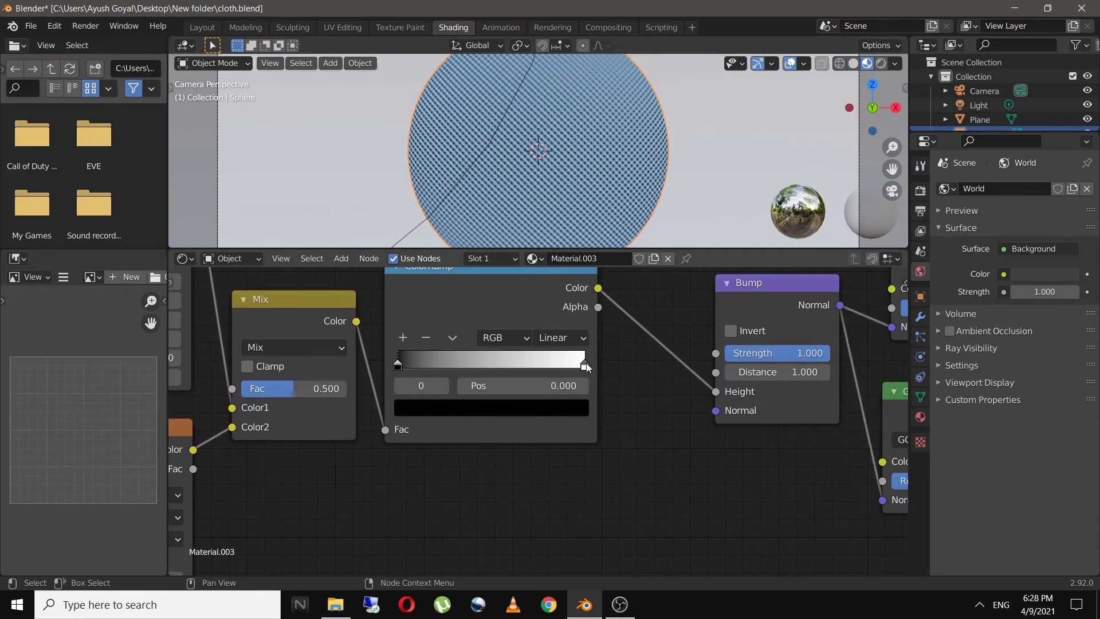
# Slide the ColorRamp's white stop to about 0.09, then reselect the Sphere via the Plane
pyautogui.moveTo(585, 364); pyautogui.dragTo(416, 363)
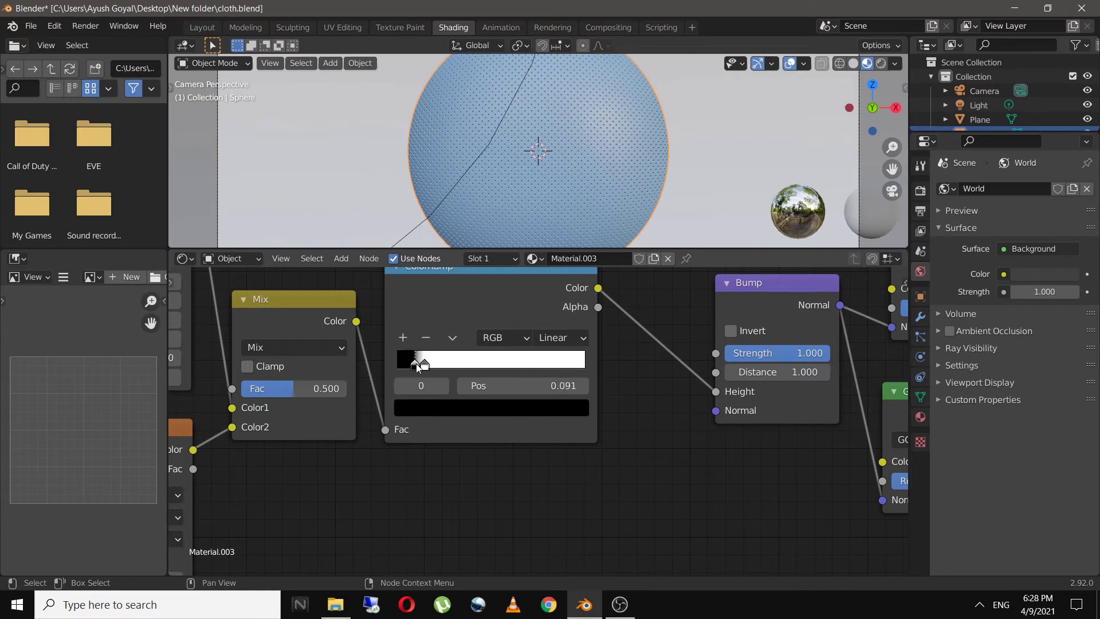
pyautogui.click(698, 147)
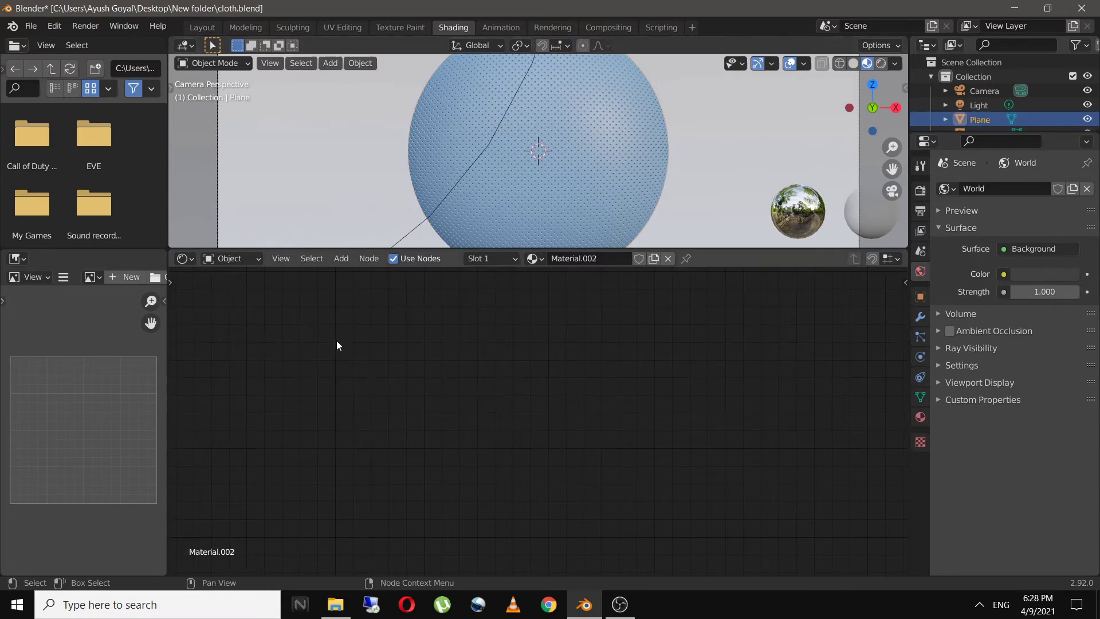
pyautogui.click(476, 222)
# Re-enter both Mapping nodes' Y rotations as opposite values, with 45° on the lower one
pyautogui.moveTo(181, 428)
pyautogui.mouseDown(button='middle')
pyautogui.moveTo(537, 427)
pyautogui.moveTo(635, 492)
pyautogui.mouseUp(button='middle')
pyautogui.click(395, 338)
pyautogui.press('BackSpace')
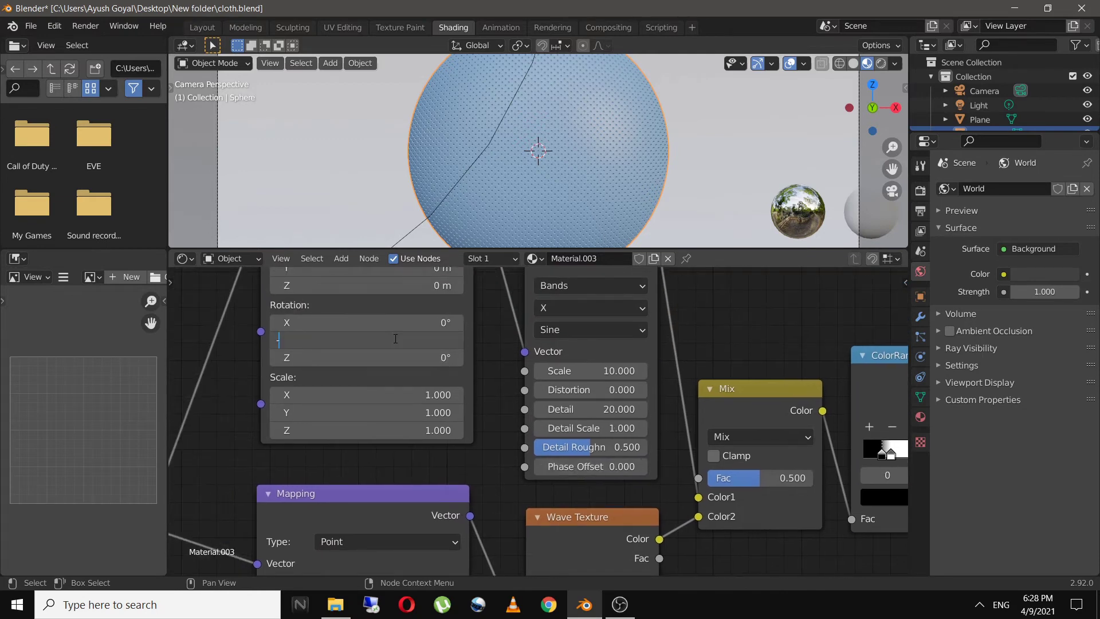
pyautogui.write('4')
pyautogui.press('Return')
pyautogui.moveTo(395, 338); pyautogui.dragTo(408, 217, button='middle')
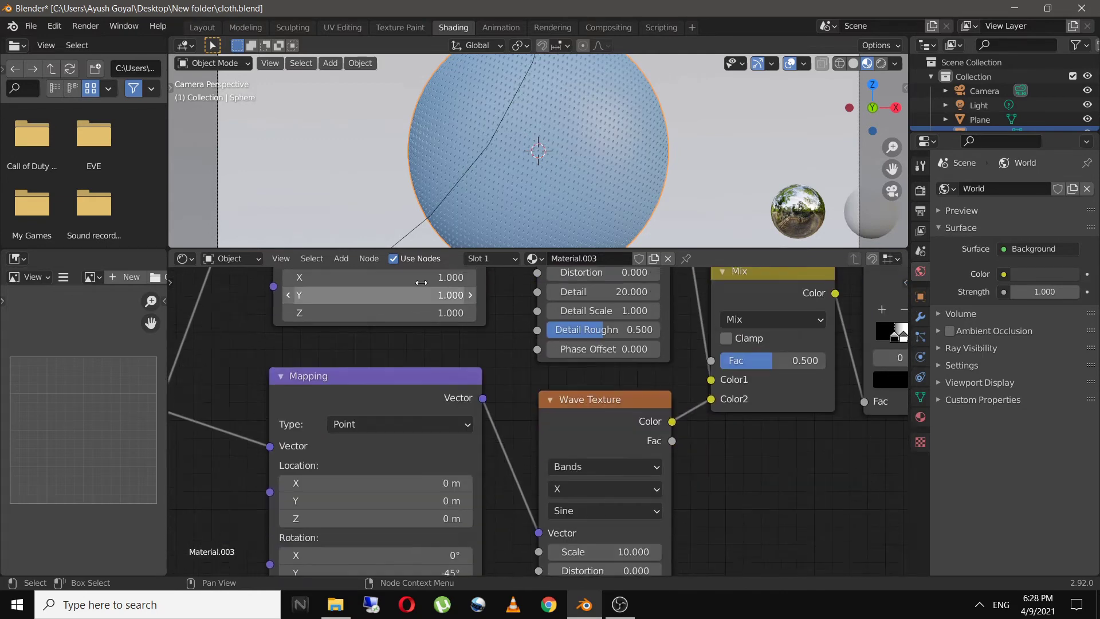
pyautogui.moveTo(420, 561); pyautogui.dragTo(420, 452, button='middle')
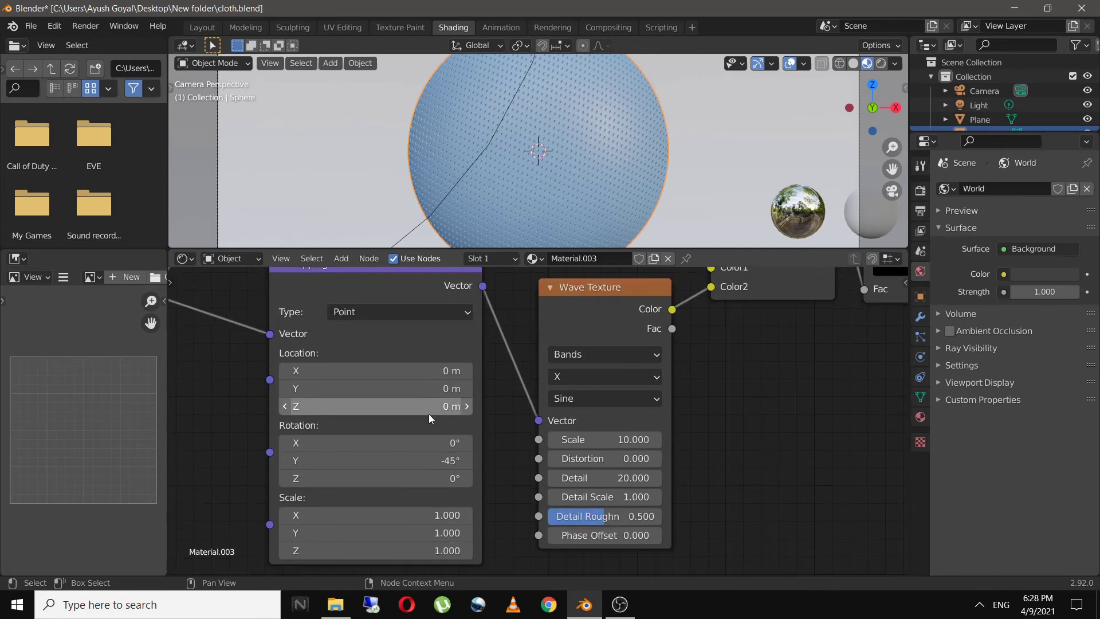
pyautogui.click(391, 460)
pyautogui.write('45')
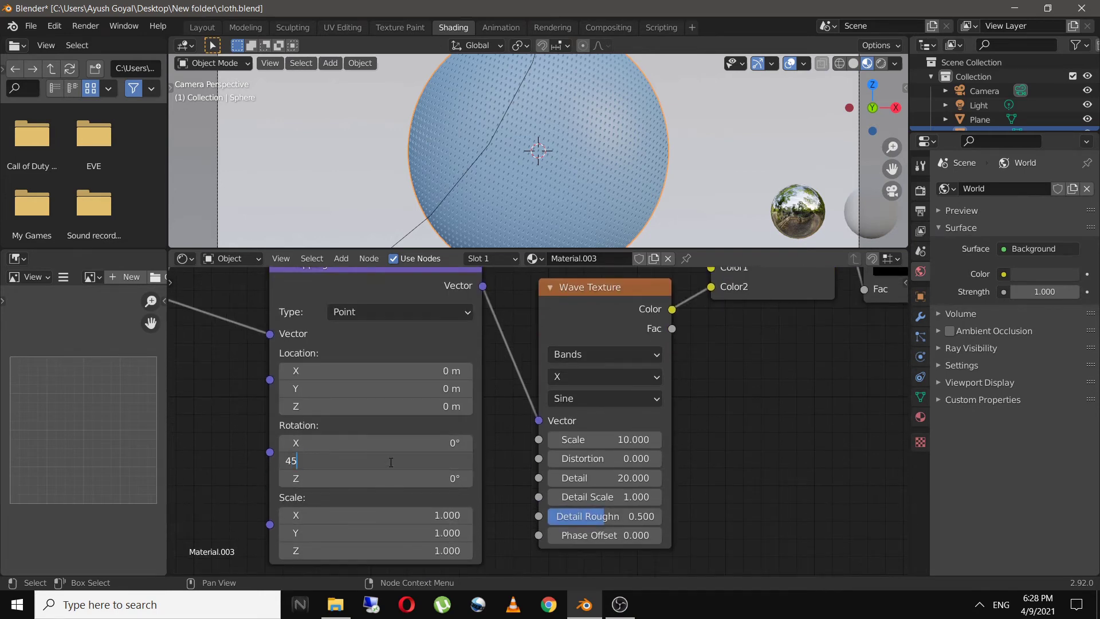
pyautogui.press('Return')
pyautogui.scroll(5, 618, 135)
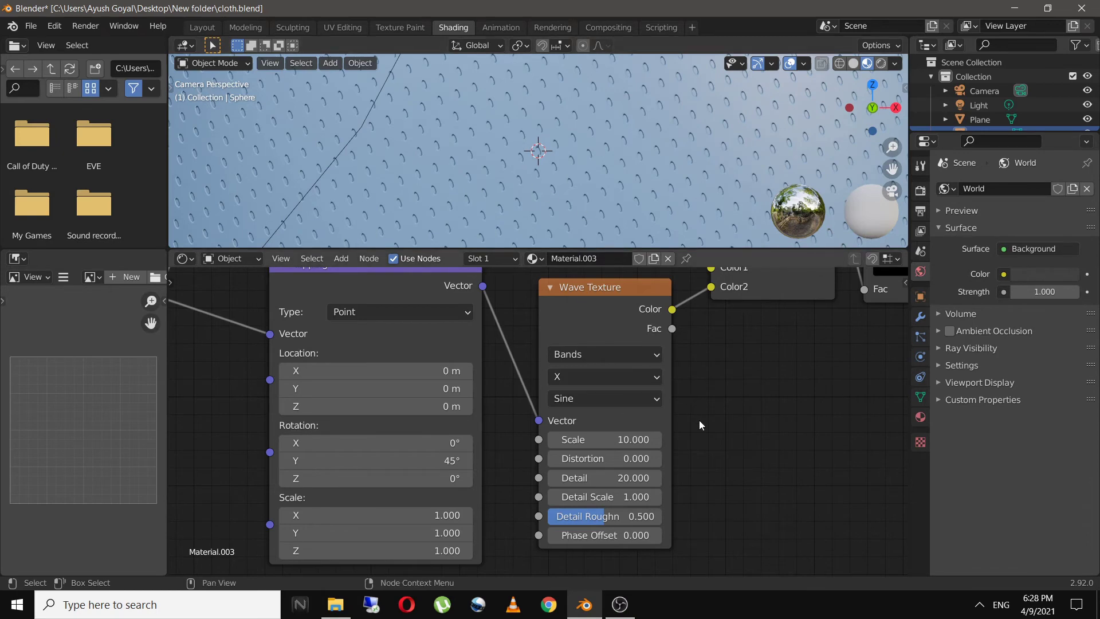
pyautogui.scroll(-4, 649, 381)
pyautogui.scroll(-3, 577, 145)
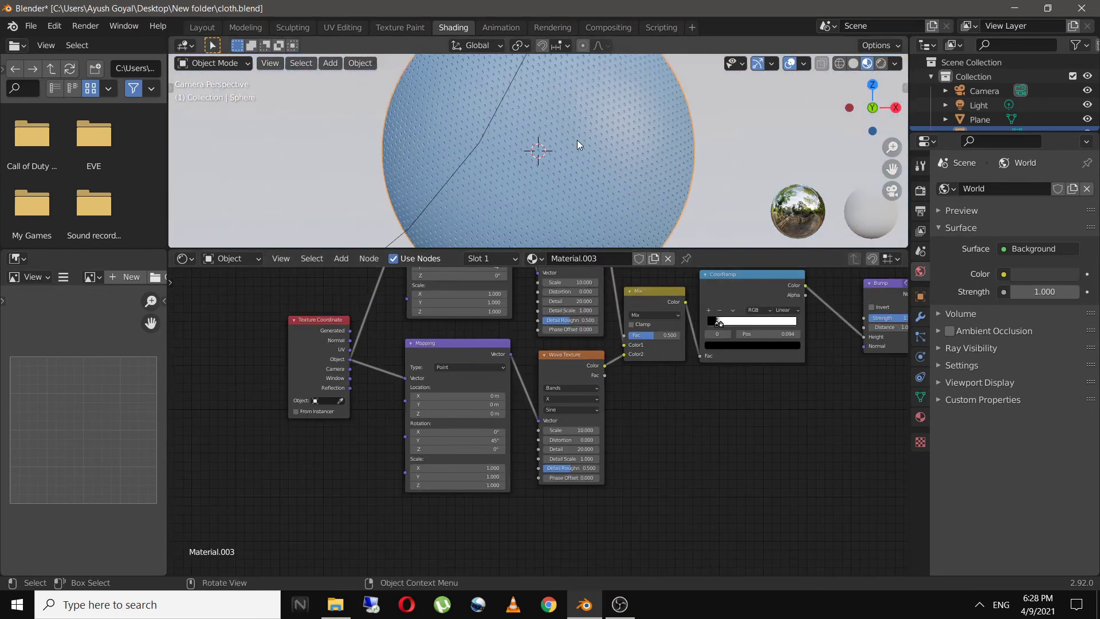
pyautogui.scroll(-2, 577, 144)
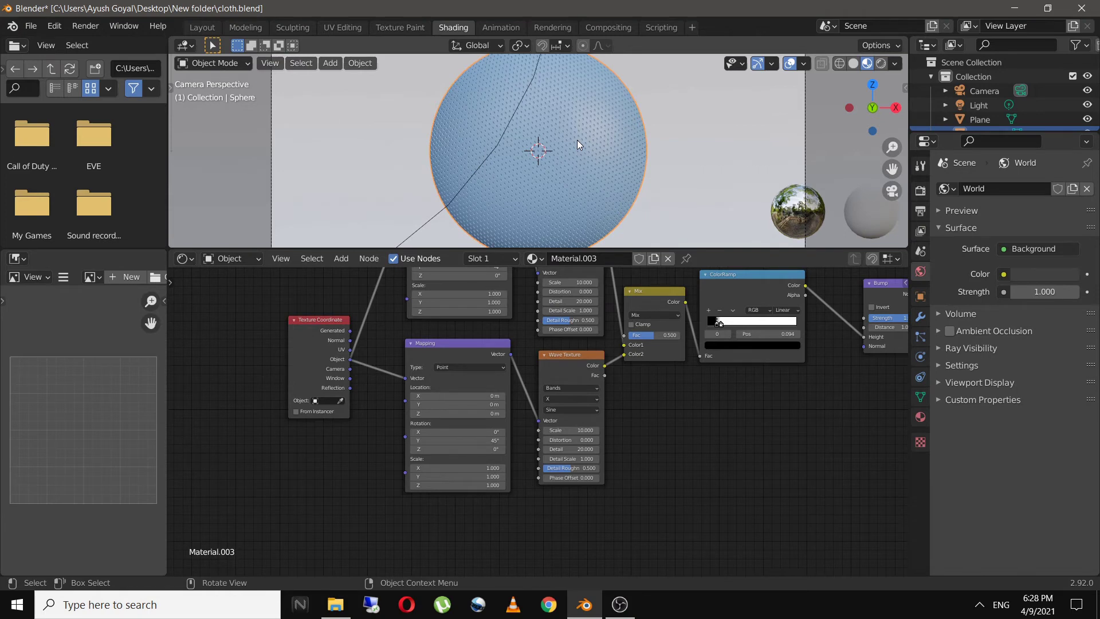
pyautogui.keyDown('ctrl'); pyautogui.scroll(5, 620, 385); pyautogui.keyUp('ctrl')
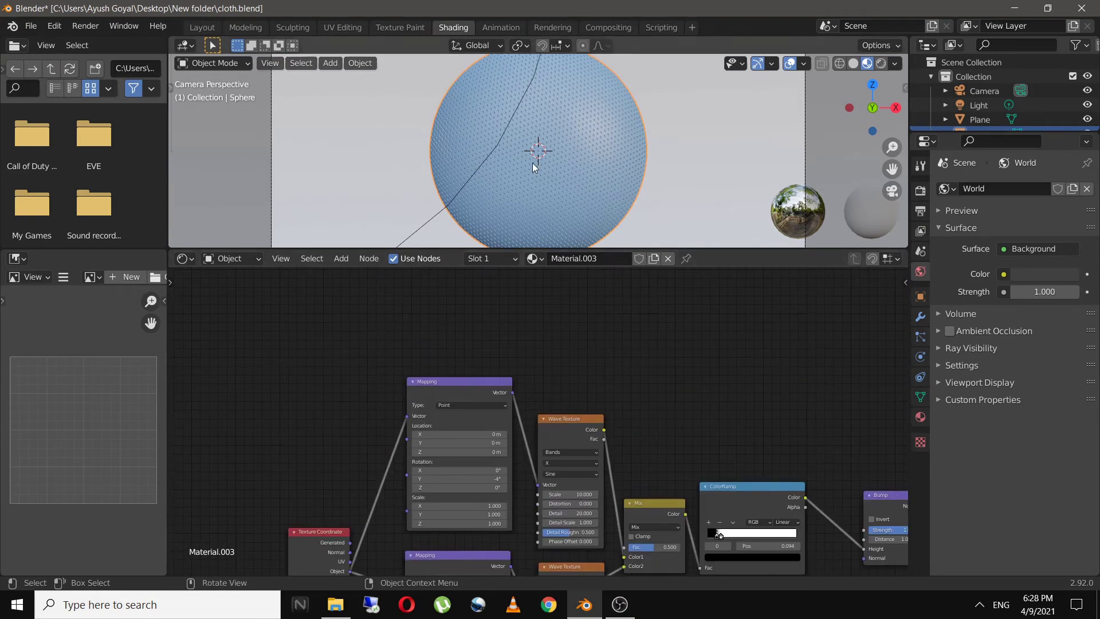
pyautogui.scroll(2, 525, 415)
pyautogui.scroll(3, 523, 365)
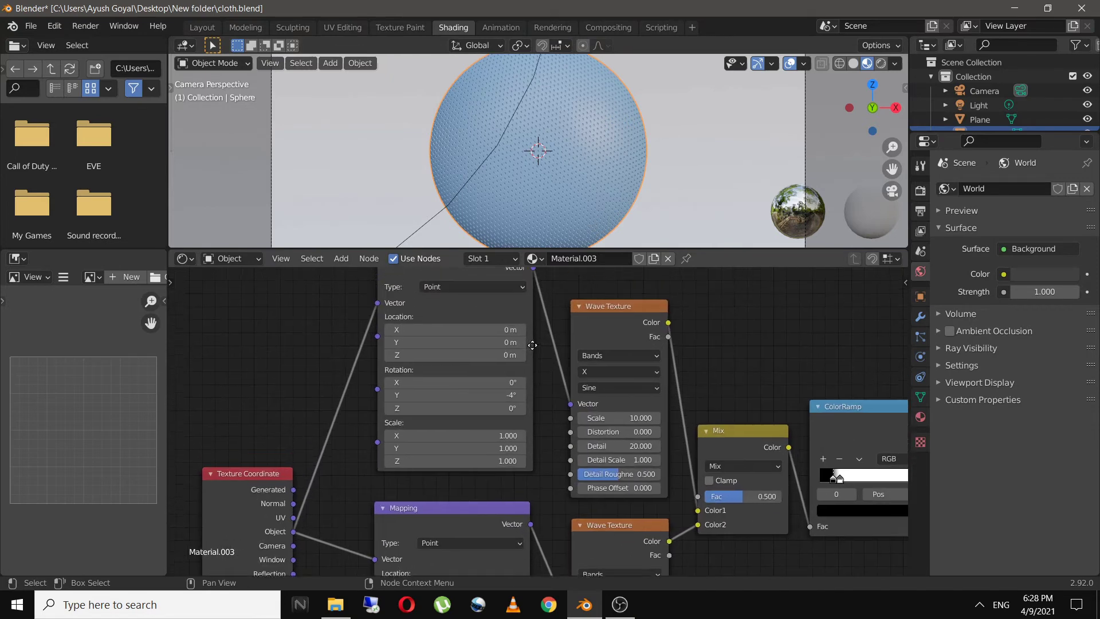
# Set the Type of both the upper and lower Mapping nodes to Texture
pyautogui.click(499, 310)
pyautogui.click(476, 341)
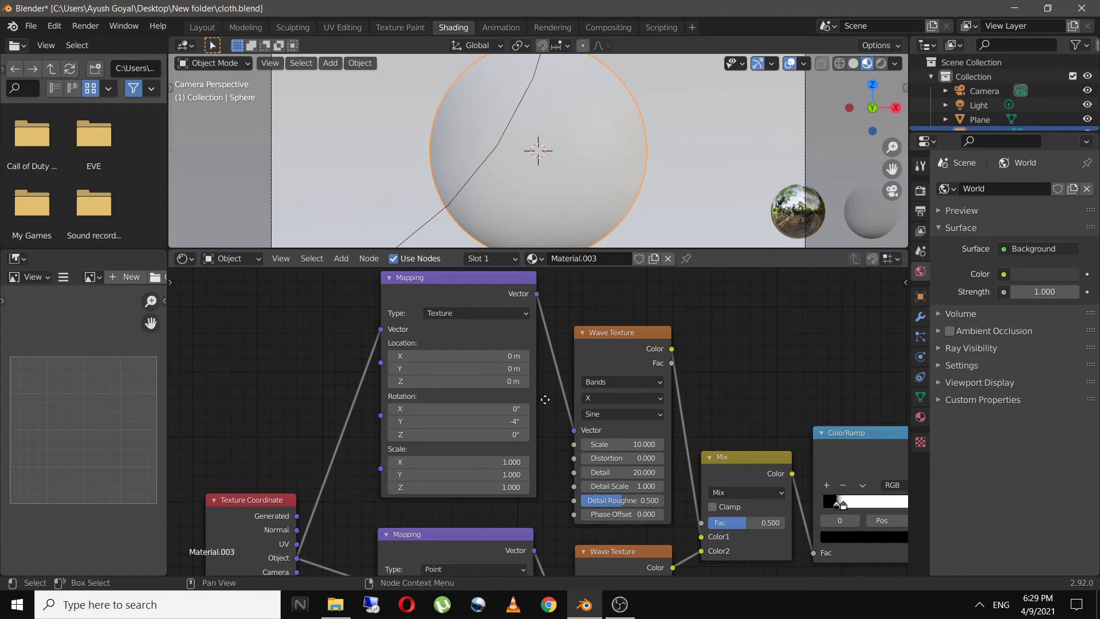
pyautogui.moveTo(555, 475); pyautogui.dragTo(542, 356, button='middle')
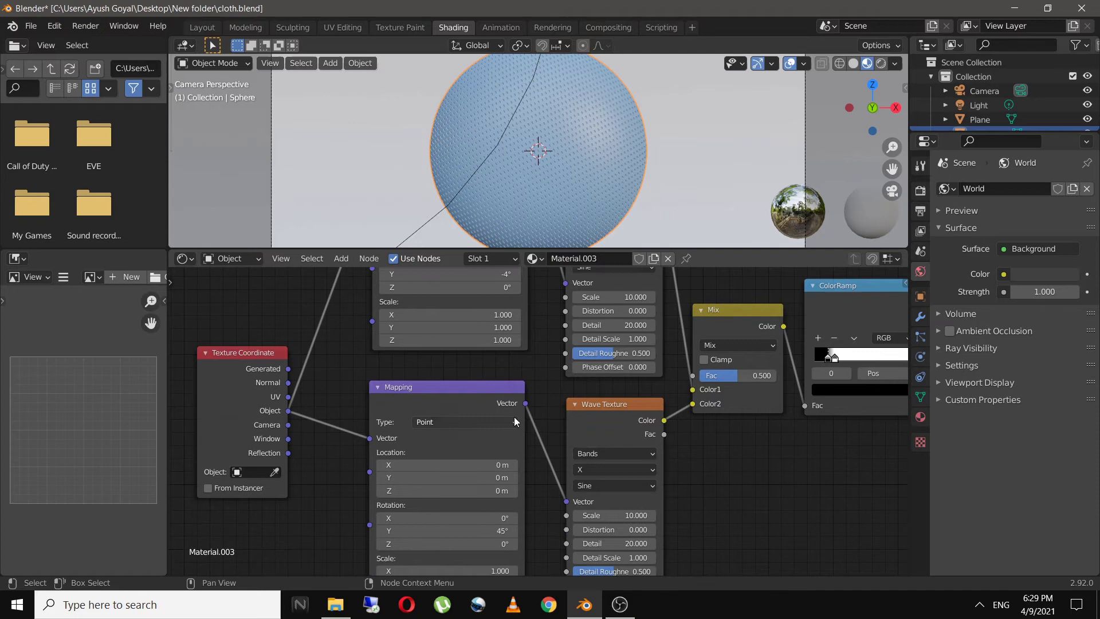
pyautogui.click(514, 421)
pyautogui.click(436, 449)
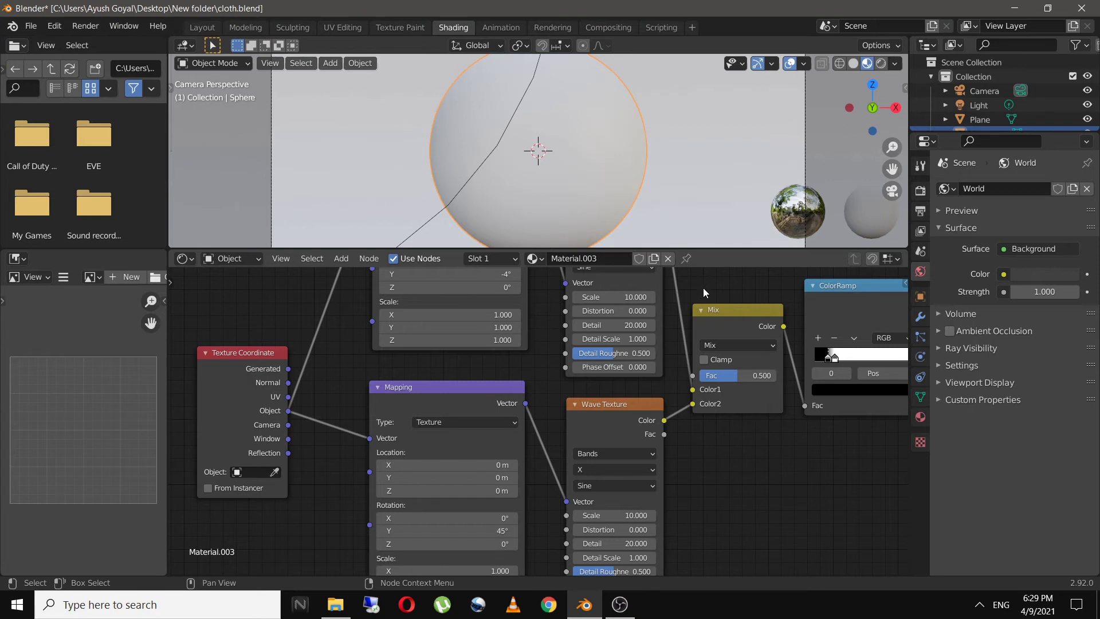
pyautogui.moveTo(704, 288); pyautogui.dragTo(479, 321, button='middle')
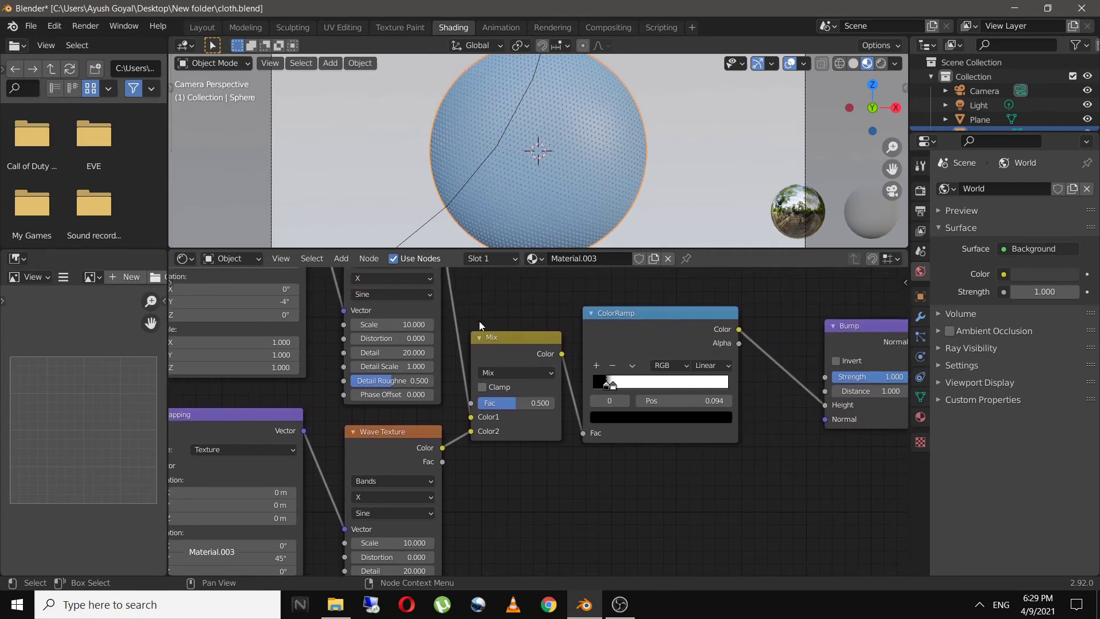
# Set the Mix node's Fac to 1.000 and its blending mode to Multiply
pyautogui.moveTo(513, 405); pyautogui.dragTo(554, 403)
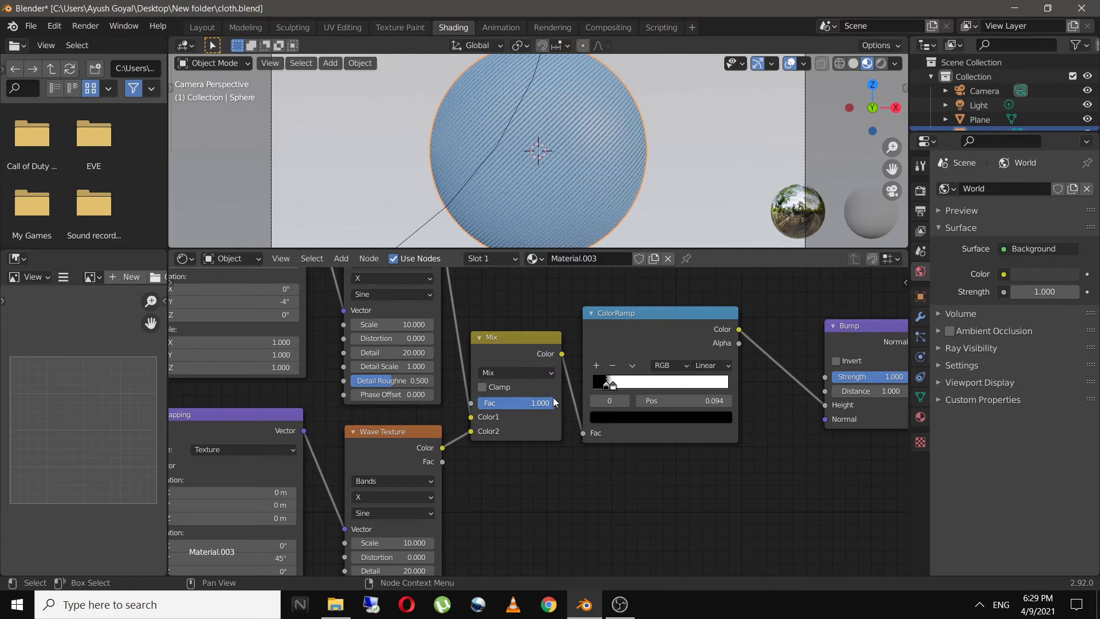
pyautogui.scroll(2, 577, 188)
pyautogui.scroll(2, 577, 188)
pyautogui.scroll(3, 577, 188)
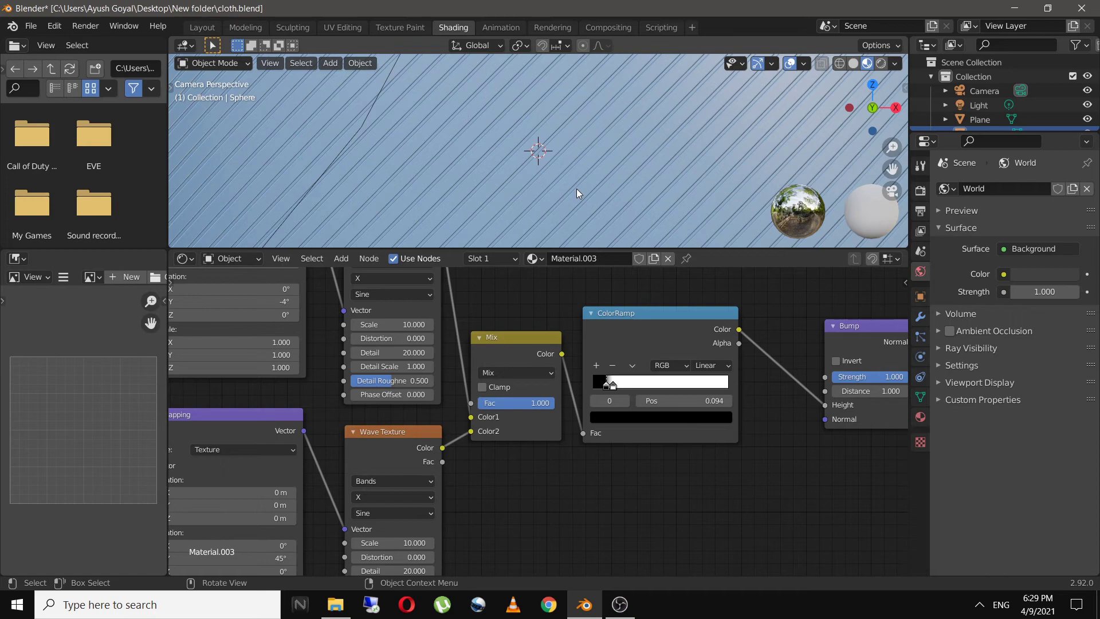
pyautogui.click(550, 373)
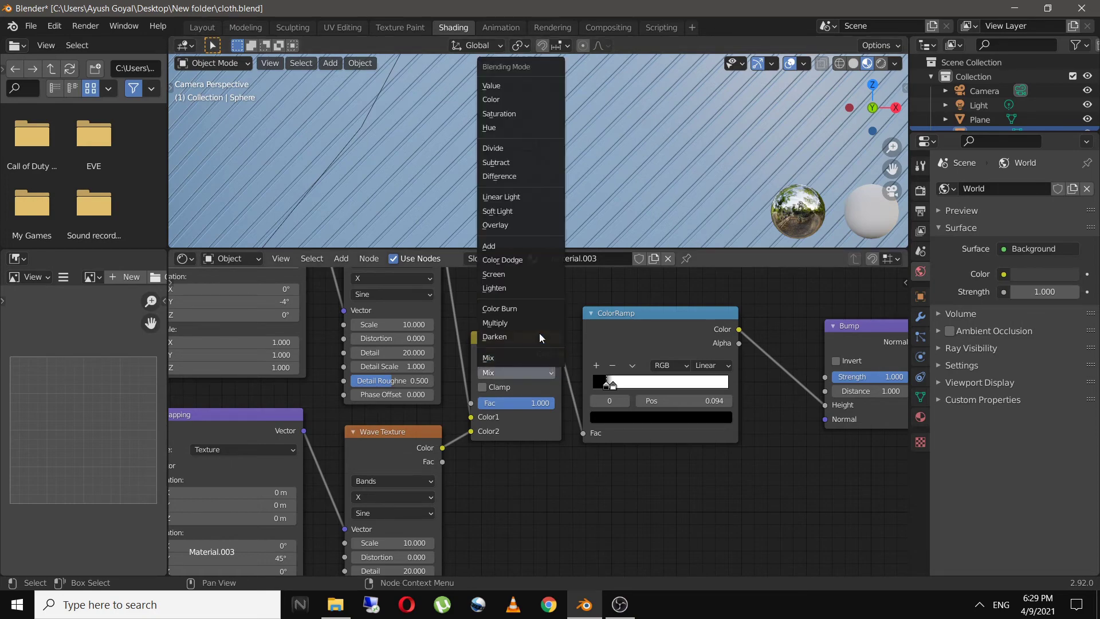
pyautogui.click(525, 323)
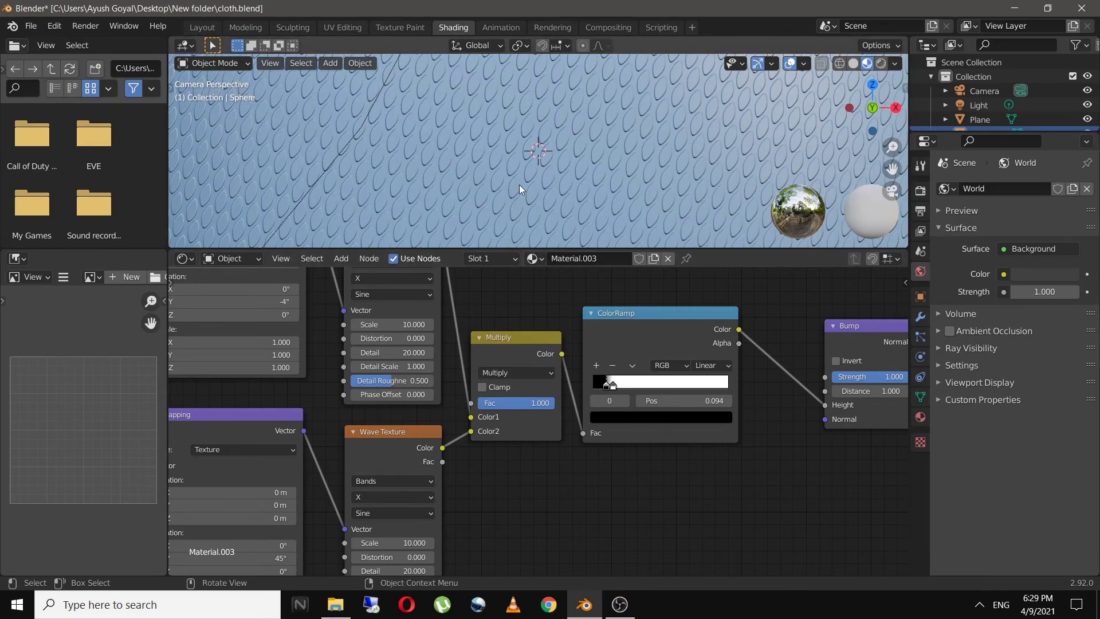
pyautogui.scroll(-2, 520, 155)
pyautogui.scroll(-2, 520, 155)
pyautogui.scroll(-2, 521, 155)
pyautogui.moveTo(536, 147); pyautogui.dragTo(549, 208, button='middle')
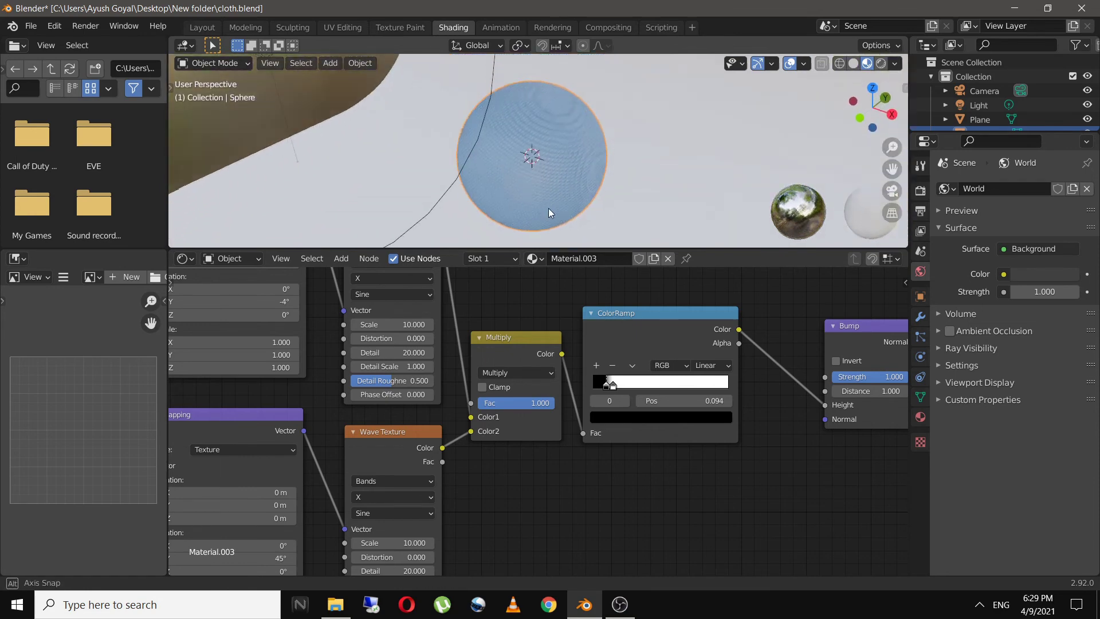
pyautogui.scroll(4, 548, 208)
pyautogui.scroll(2, 549, 208)
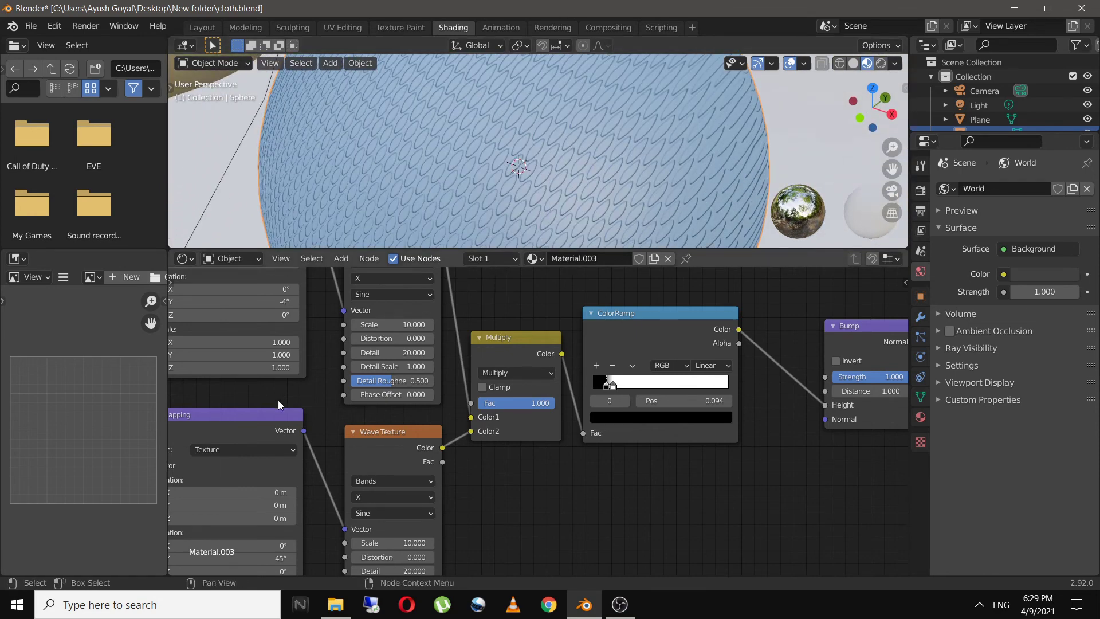
# Set the upper Mapping node's Y rotation to -45°
pyautogui.click(265, 305)
pyautogui.press('BackSpace')
pyautogui.write('-45')
pyautogui.press('Return')
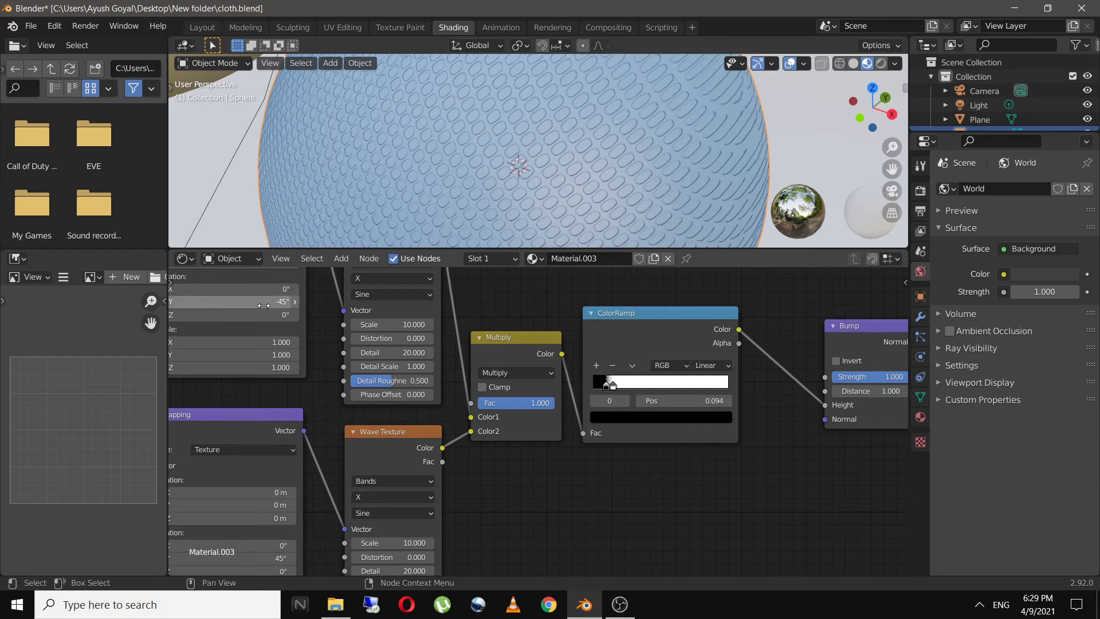
# Set Scale to 30 on both the upper and lower Wave Texture nodes
pyautogui.click(393, 325)
pyautogui.press('BackSpace')
pyautogui.press('BackSpace')
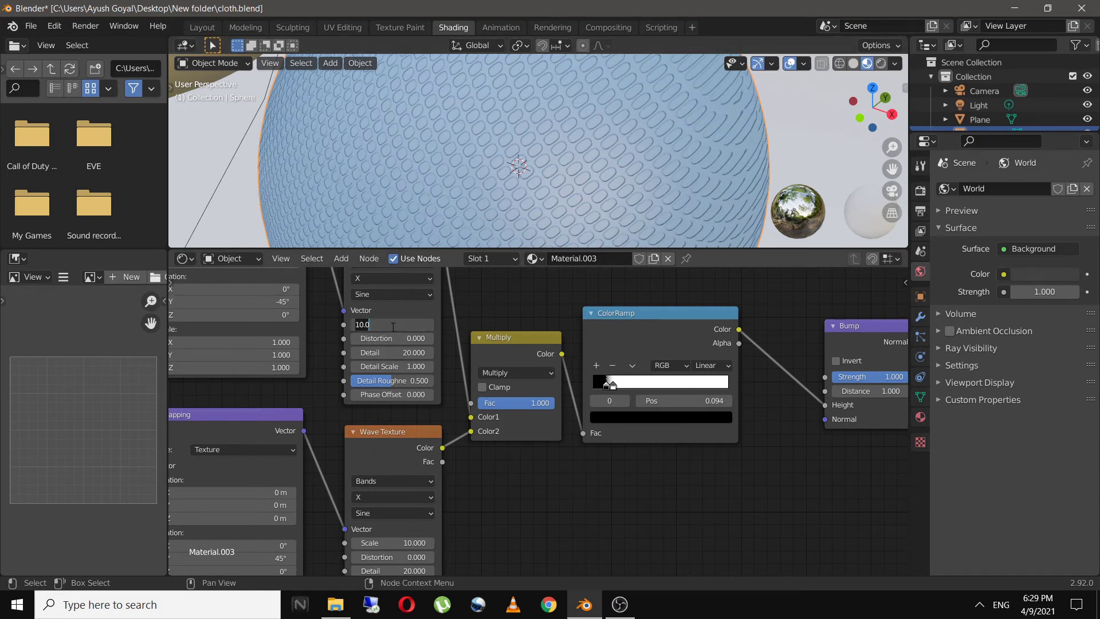
pyautogui.press('BackSpace')
pyautogui.press('BackSpace')
pyautogui.press('BackSpace')
pyautogui.write('30')
pyautogui.press('Return')
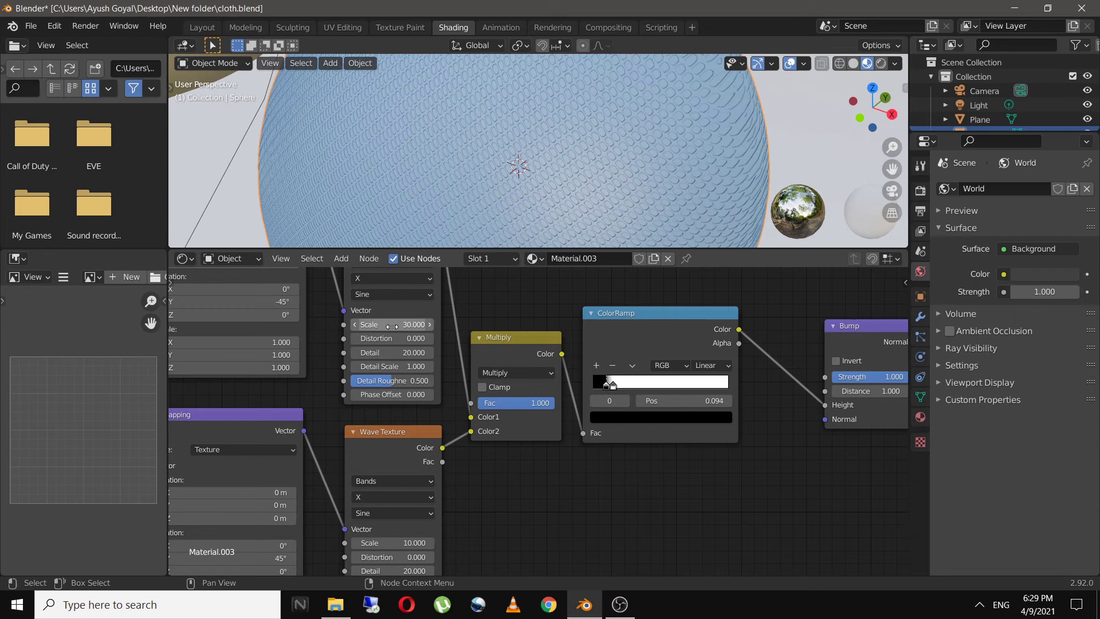
pyautogui.click(394, 543)
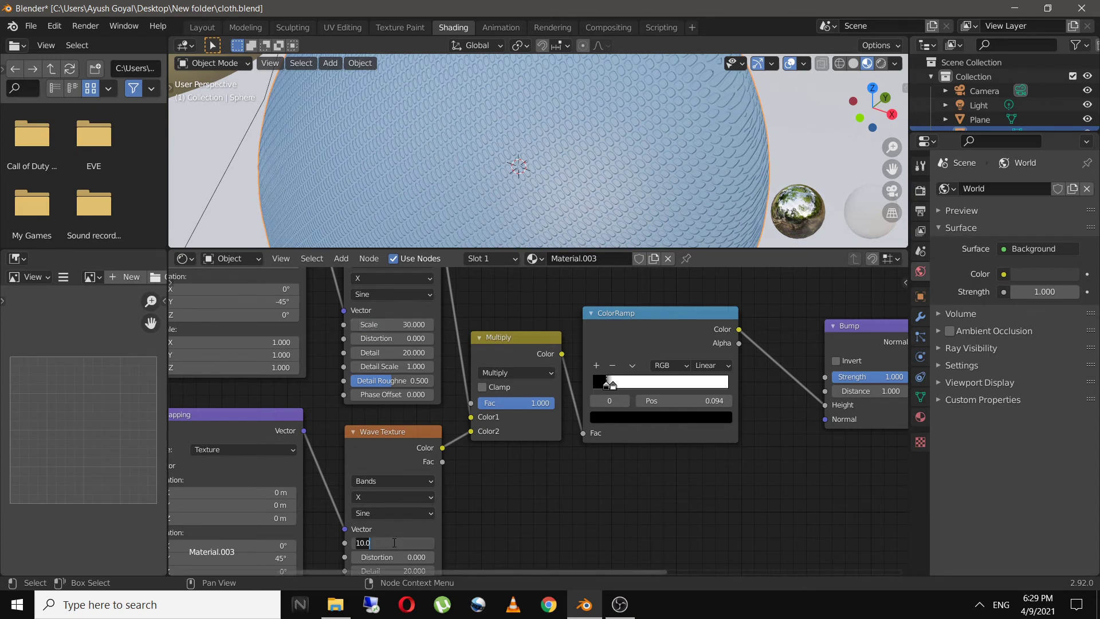
pyautogui.write('30')
pyautogui.press('Return')
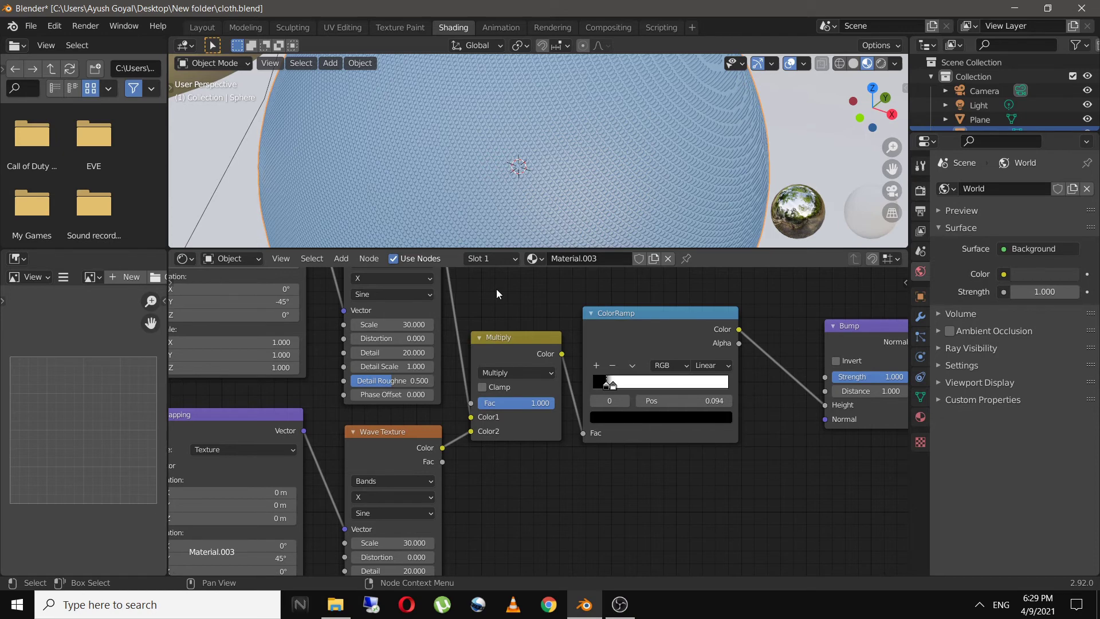
pyautogui.scroll(-3, 481, 161)
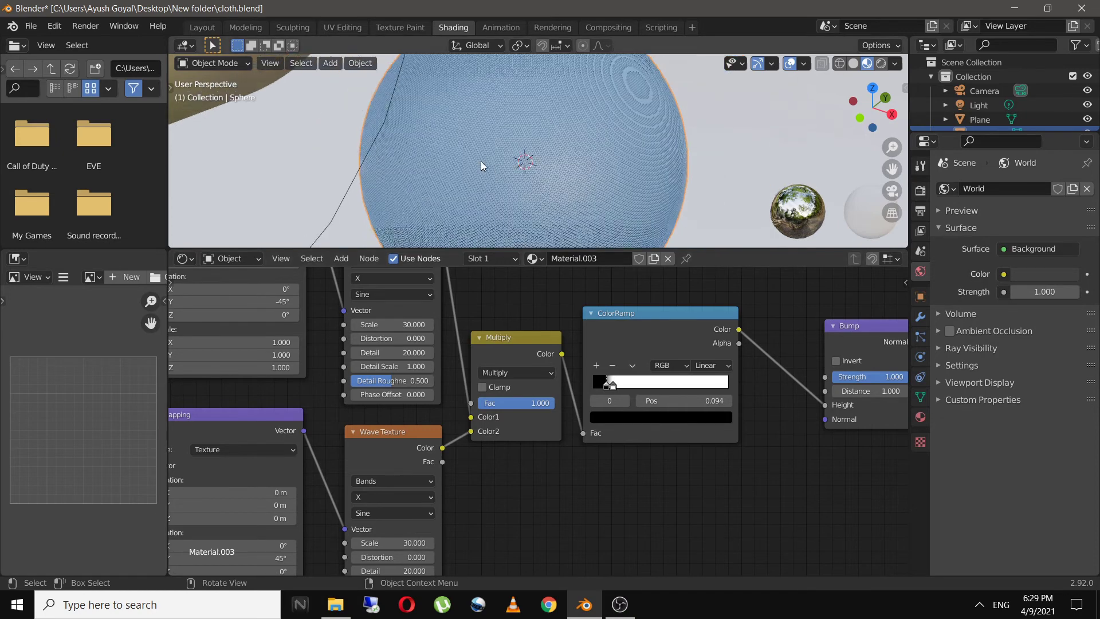
pyautogui.moveTo(698, 400)
pyautogui.mouseDown(button='middle')
pyautogui.moveTo(399, 384)
pyautogui.moveTo(479, 391)
pyautogui.mouseUp(button='middle')
# Raise the Glossy BSDF Roughness to 0.660 and switch to the camera view
pyautogui.moveTo(670, 442); pyautogui.dragTo(422, 412, button='middle')
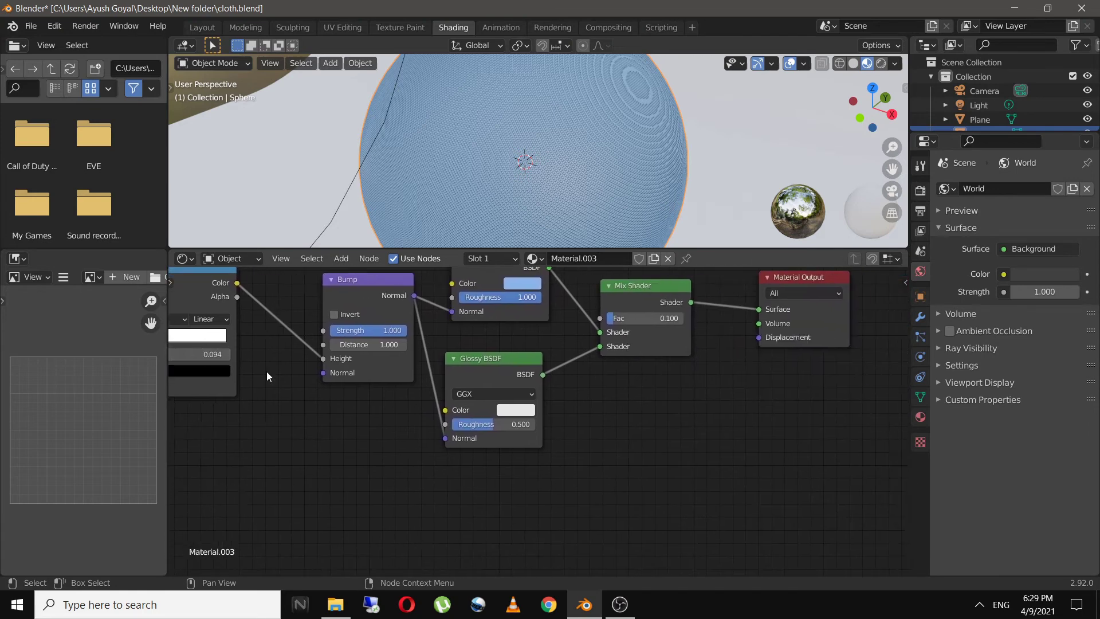
pyautogui.moveTo(499, 424); pyautogui.dragTo(507, 424)
pyautogui.moveTo(494, 424); pyautogui.dragTo(515, 423)
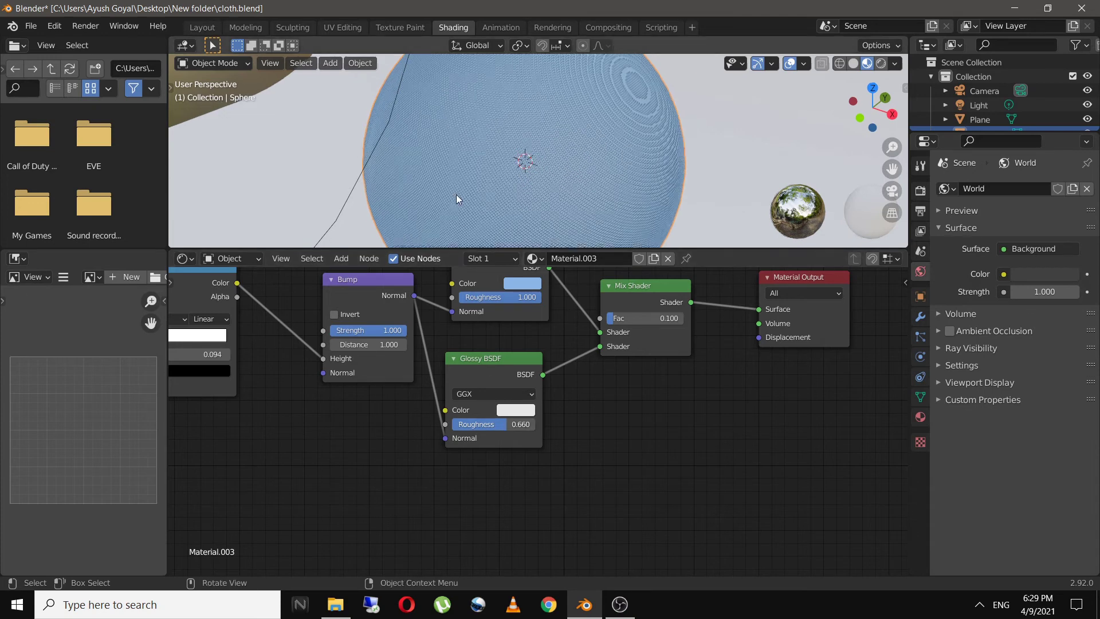
pyautogui.press('KP_0')
pyautogui.scroll(-3, 570, 168)
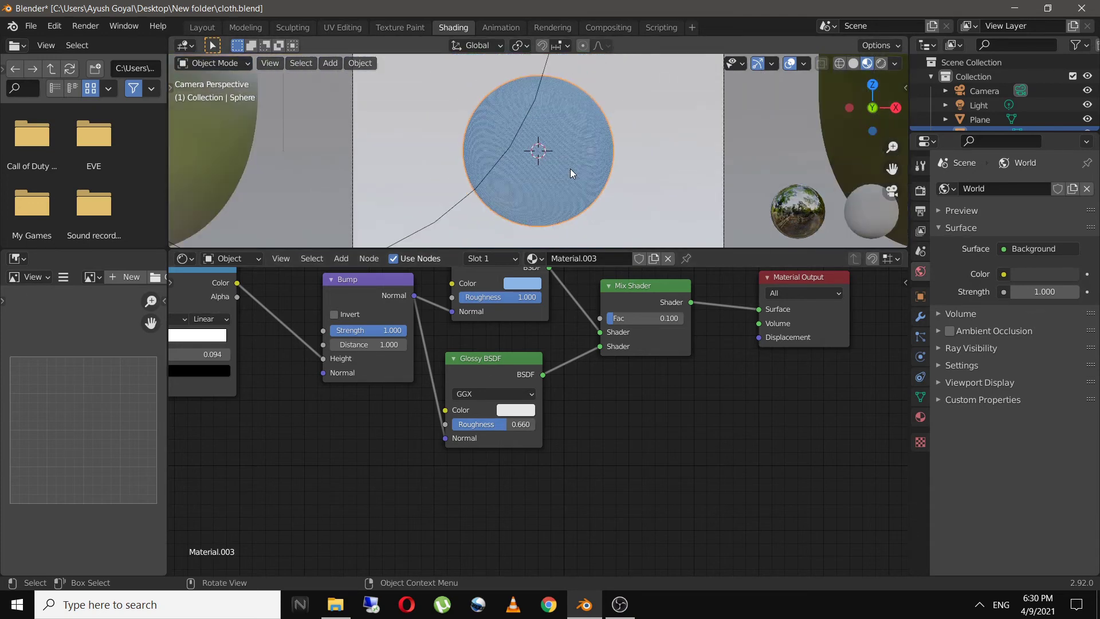
pyautogui.scroll(3, 562, 218)
pyautogui.scroll(1, 563, 217)
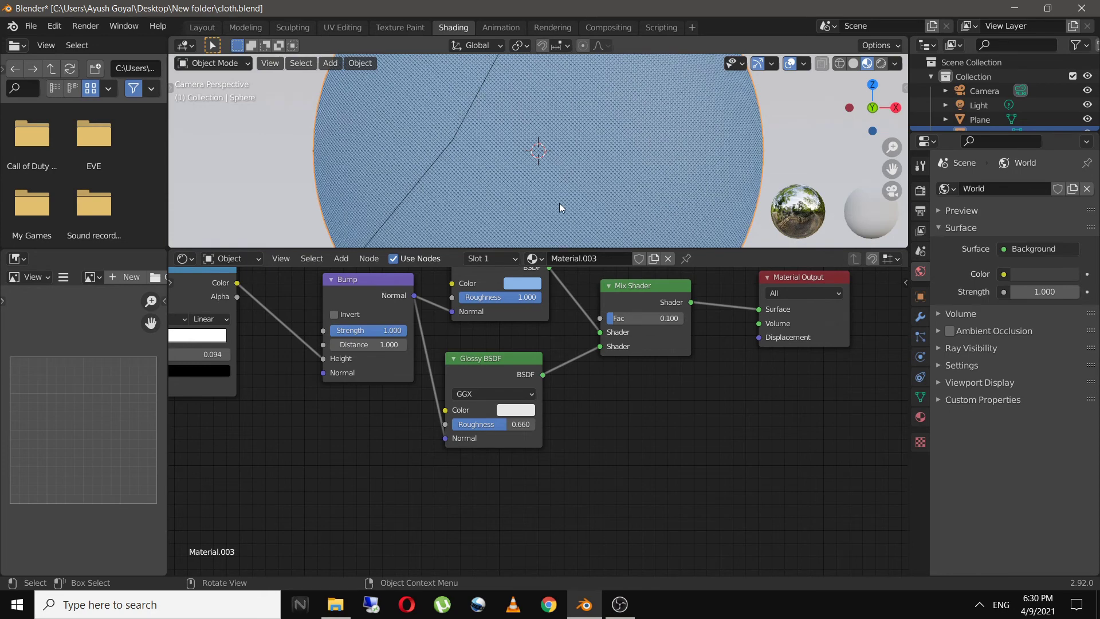
pyautogui.scroll(-4, 272, 429)
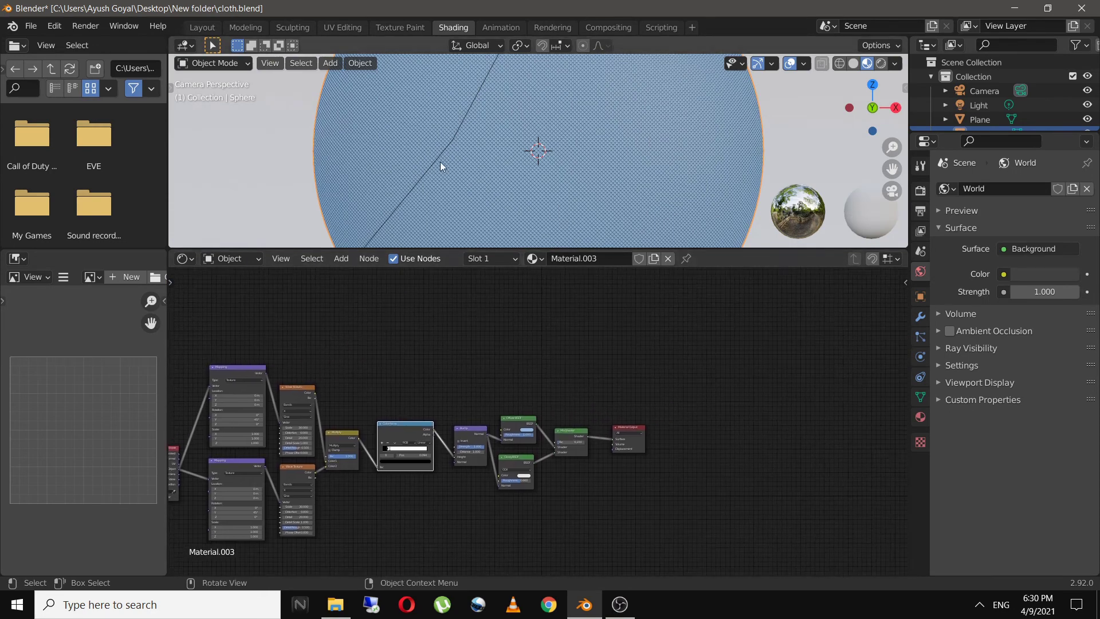
# Preview the sphere with Rendered shading in the Layout workspace, then render with F12
pyautogui.click(203, 27)
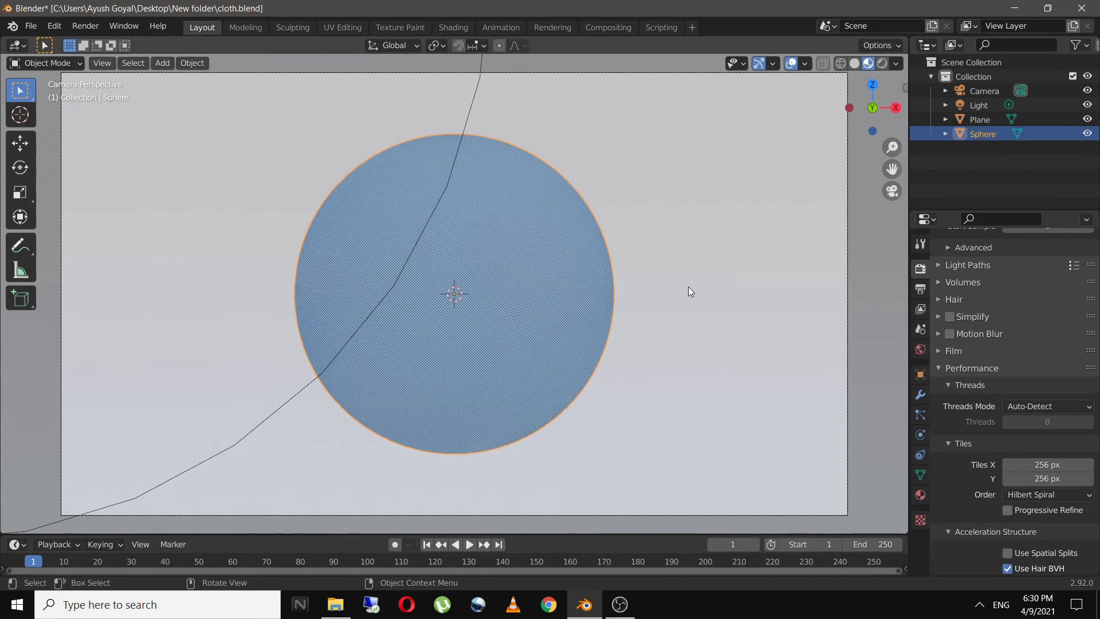
pyautogui.click(883, 62)
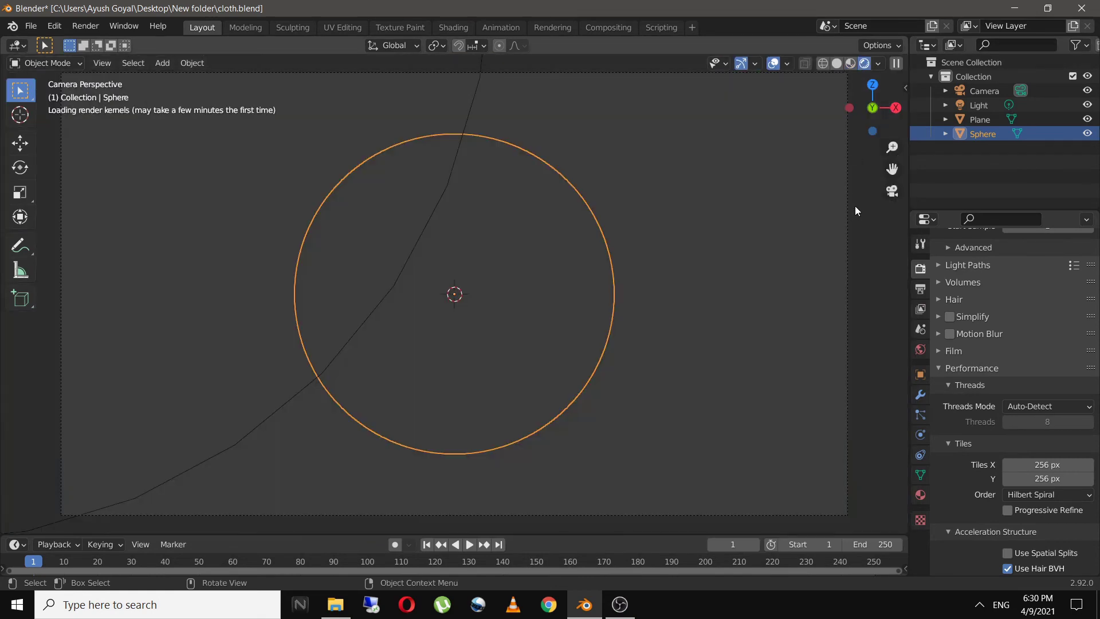
pyautogui.click(776, 202)
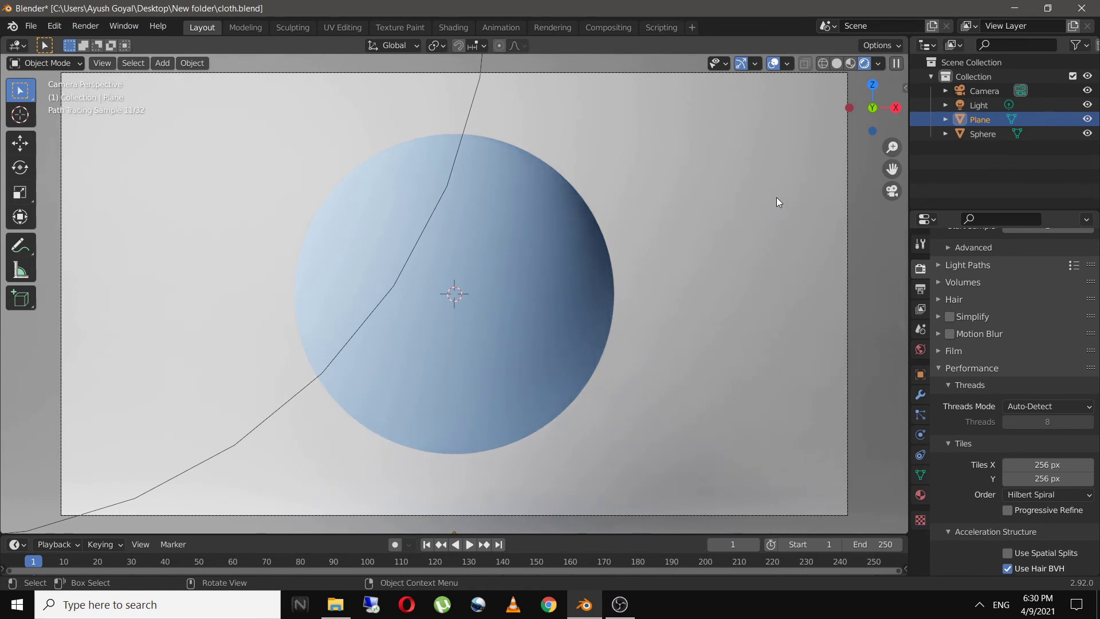
pyautogui.press('F12')
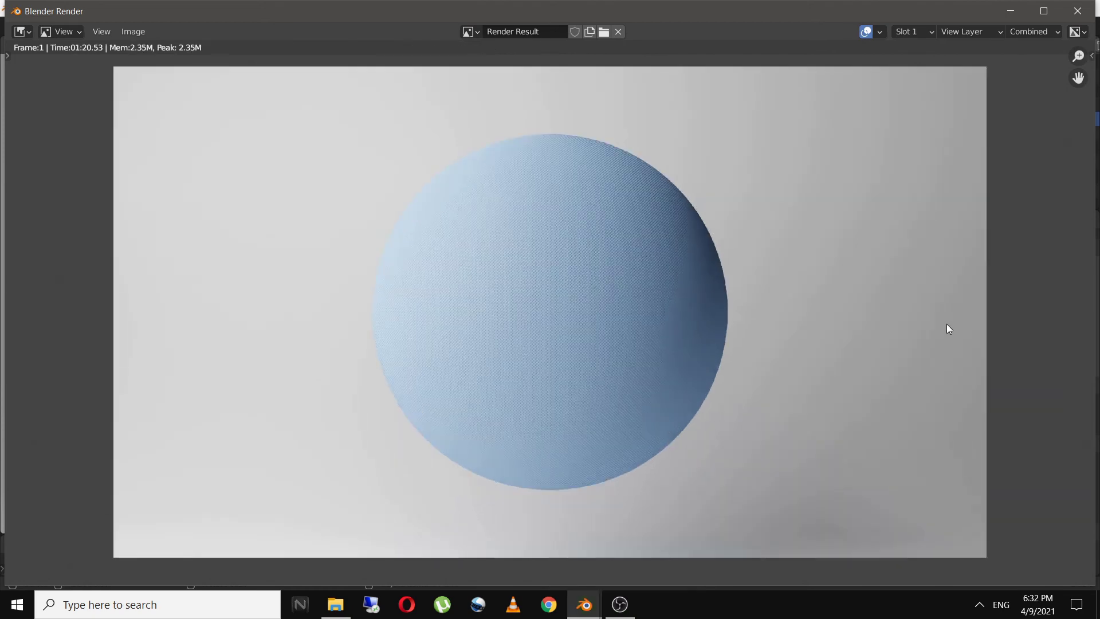
pyautogui.scroll(-1, 946, 324)
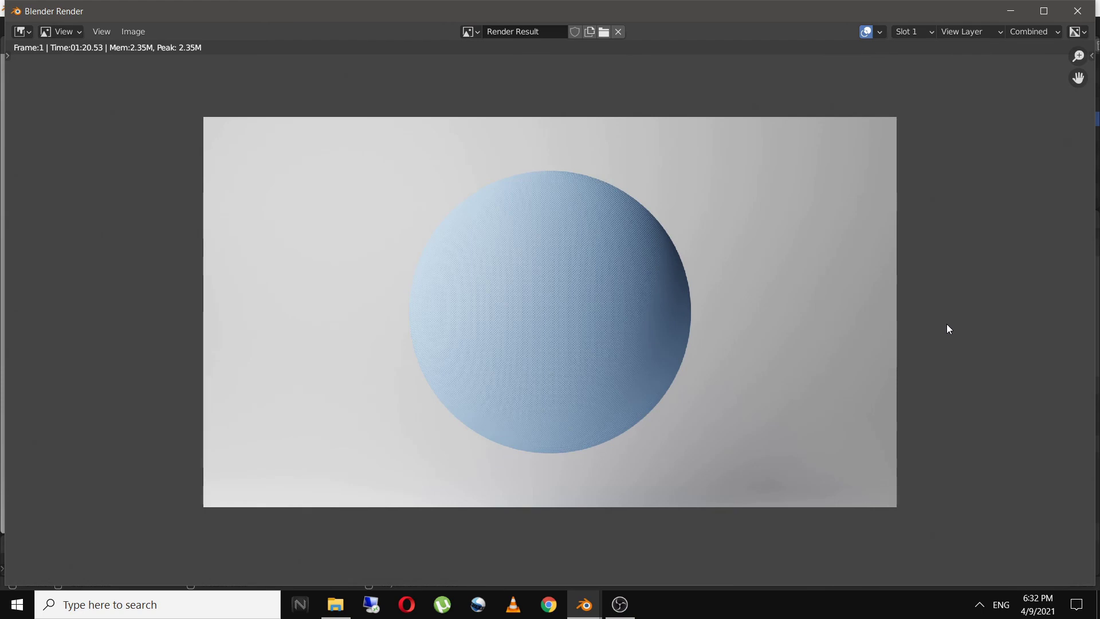
pyautogui.scroll(1, 785, 342)
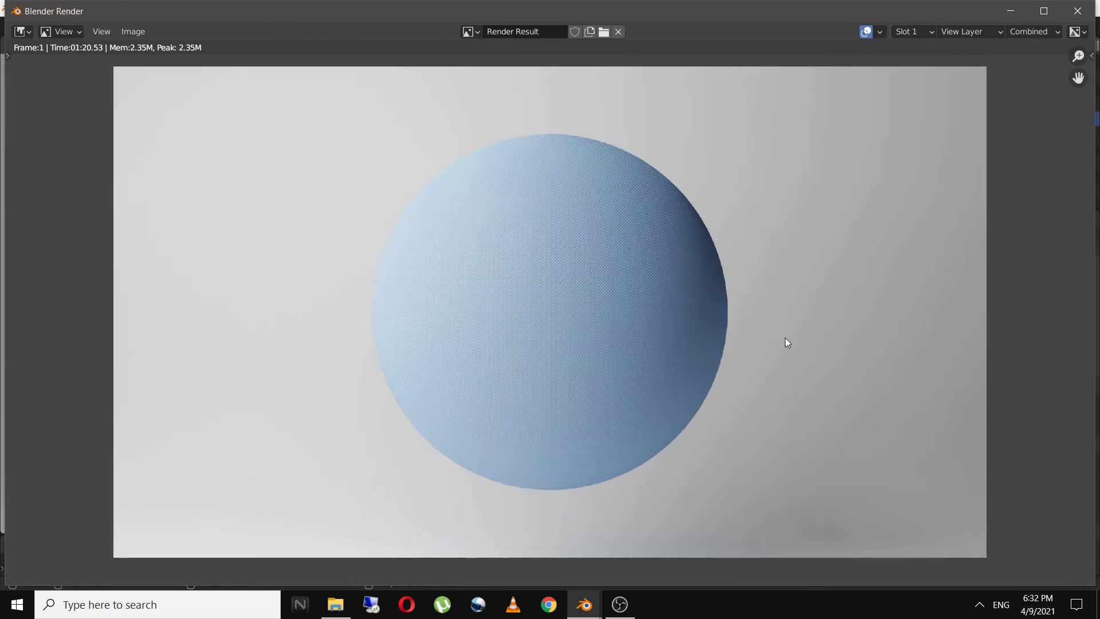